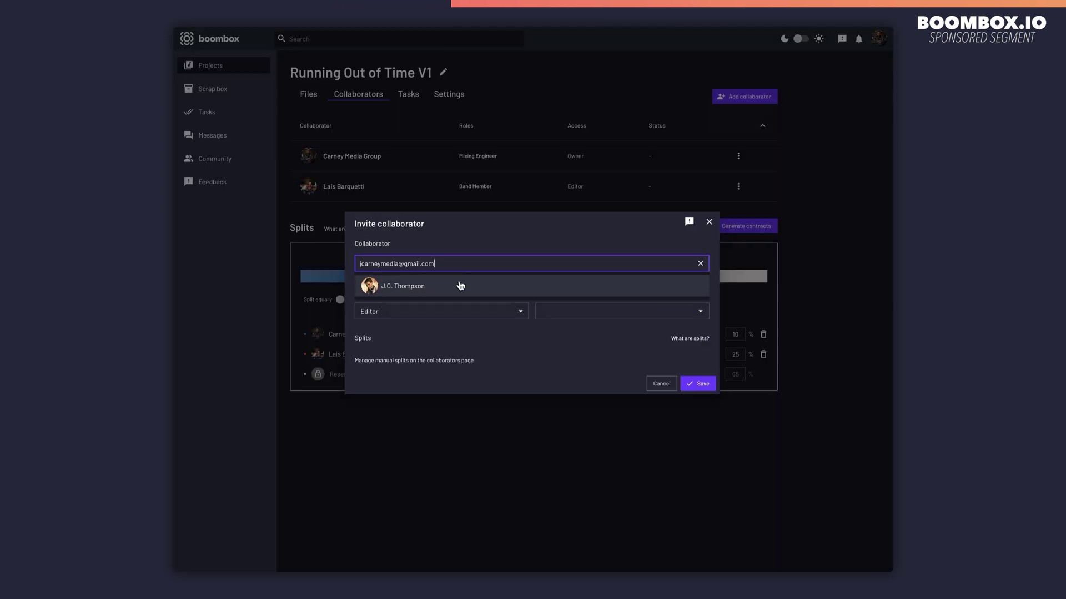
Invite the suggested account as an Editor collaborator on the Running Out of Time V1 project and look through the mix comments
left_click(459, 285)
left_click(701, 384)
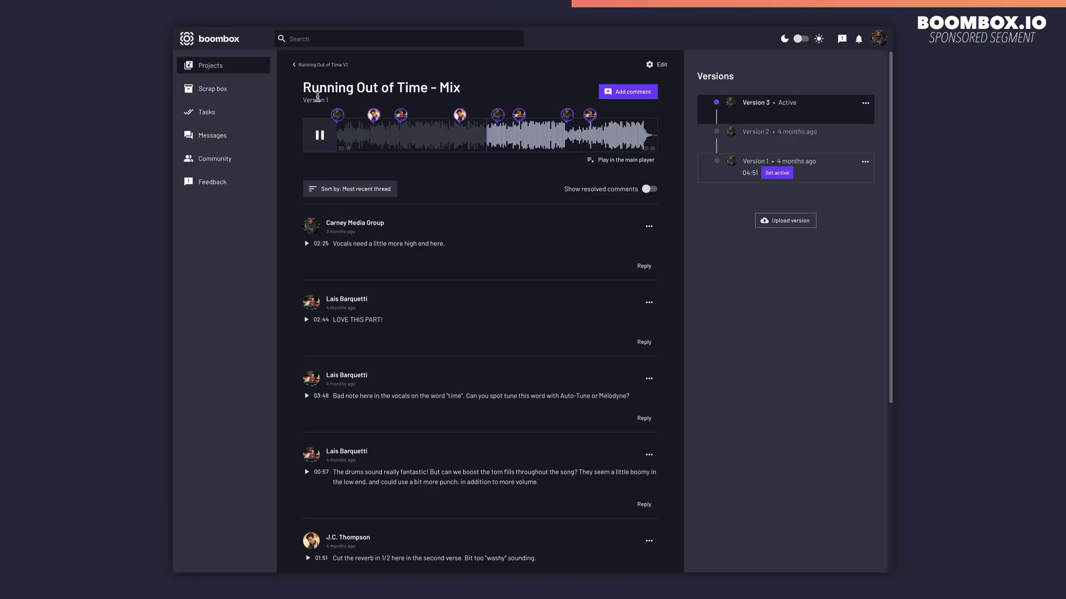
scroll(480, 333, "down", 5)
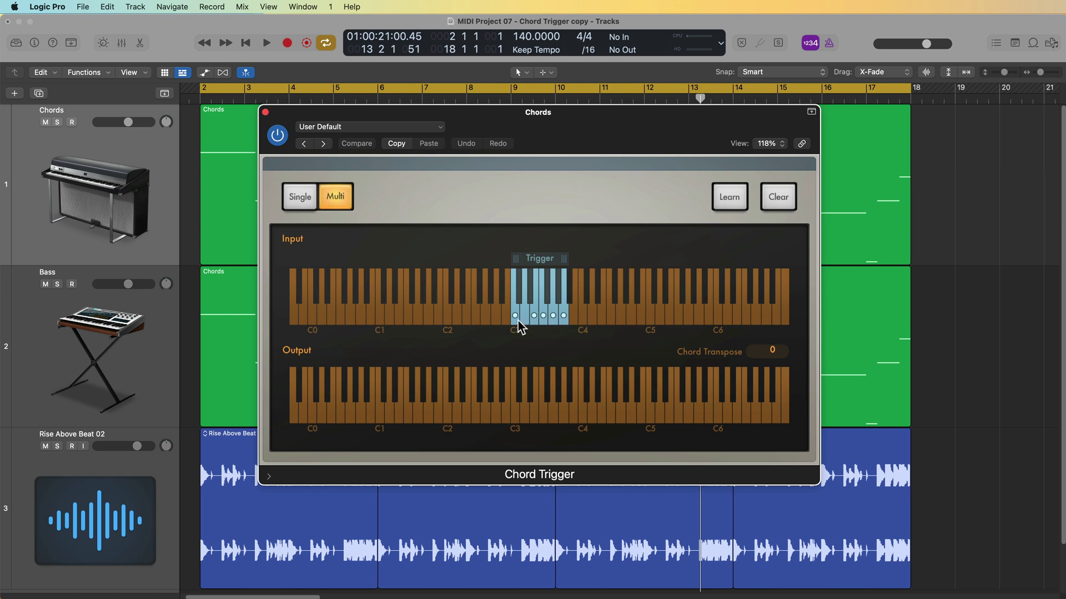
Audition the A3, G3 and F3 trigger keys in the Chord Trigger plug-in of the Logic Pro project
left_click(564, 326)
left_click(553, 325)
left_click(544, 324)
Play back the Chords track soloed while watching Chord Trigger's triggered chords, and release the solo
left_click(136, 175)
key("s")
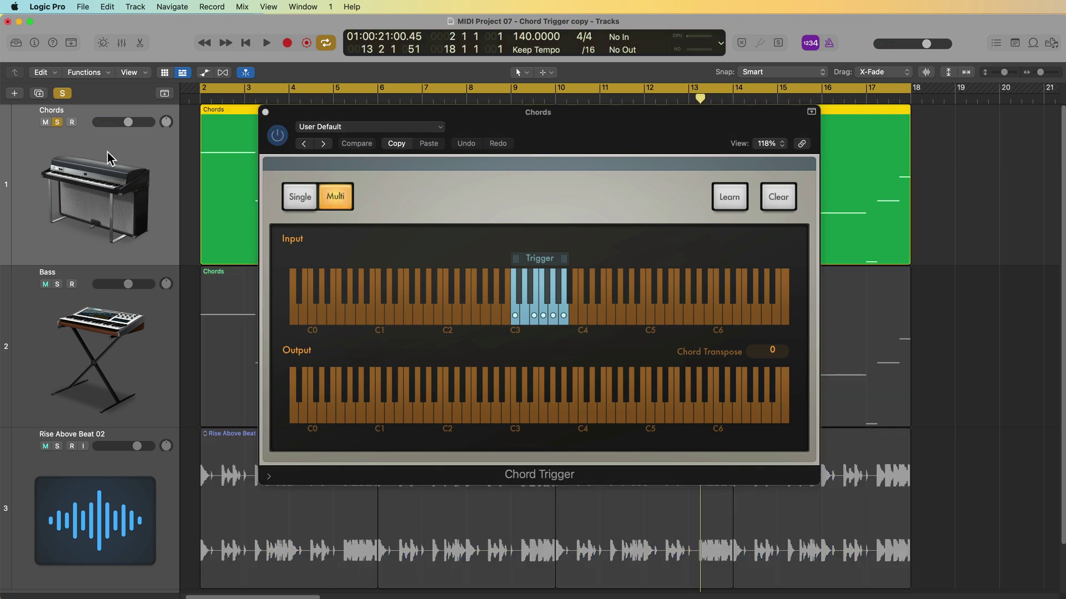
mouse_move(402, 113)
left_mouse_down()
mouse_move(460, 325)
mouse_move(399, 181)
mouse_move(401, 121)
left_mouse_up()
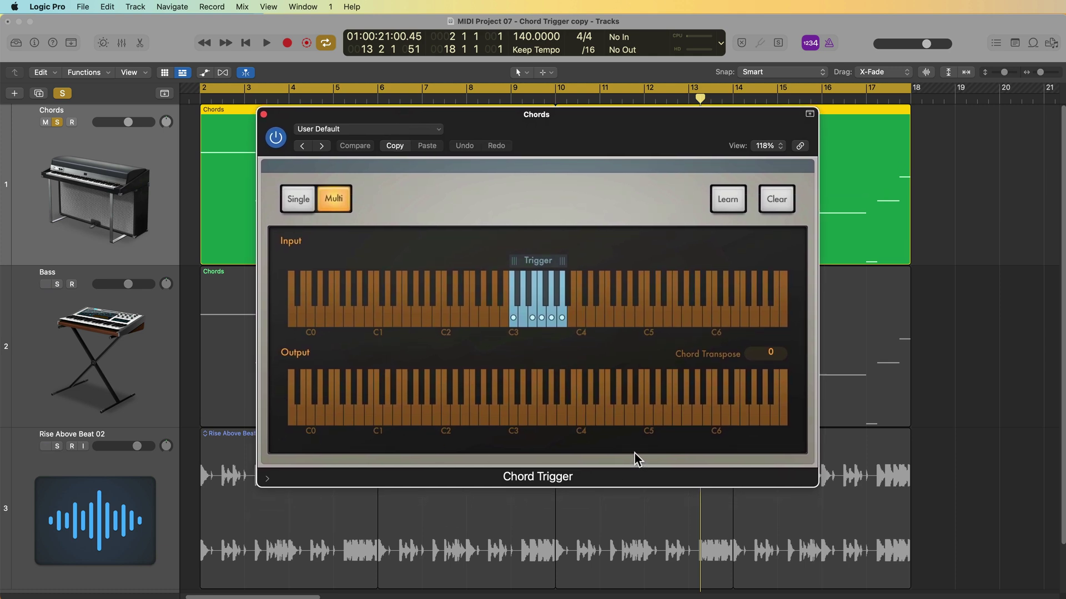
key("space")
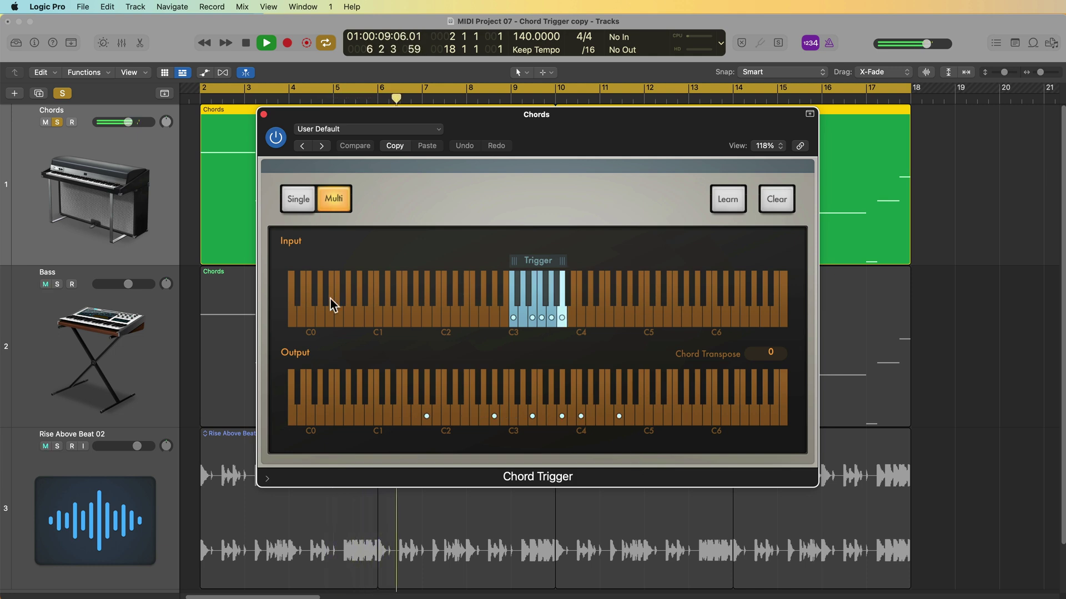
left_click(58, 123)
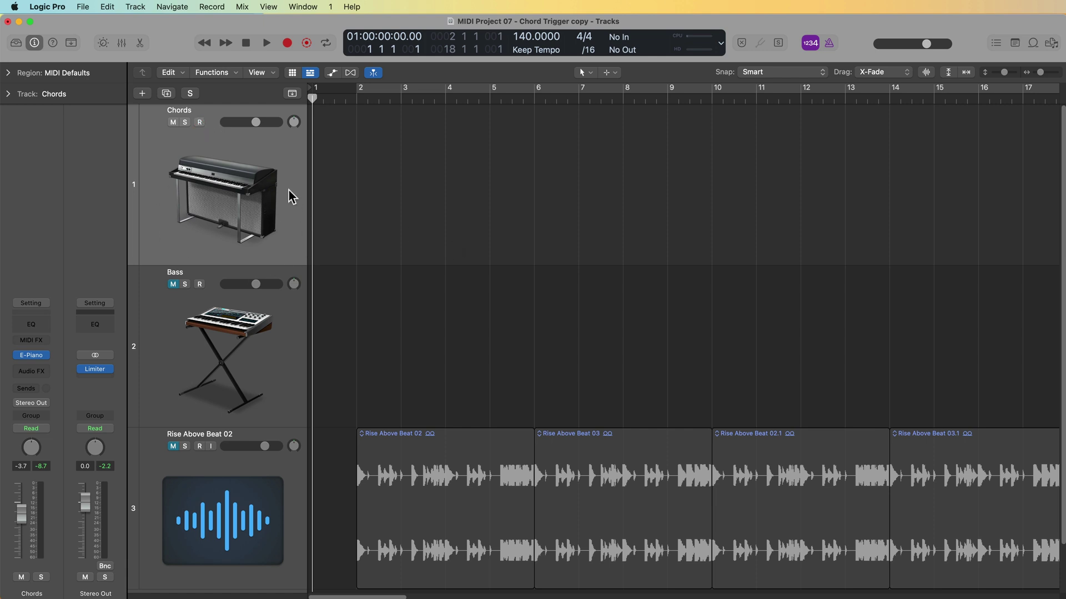
Insert a Chord Trigger MIDI effect on the Chords track and record-enable the track
left_click(34, 357)
left_click(32, 357)
left_click(47, 341)
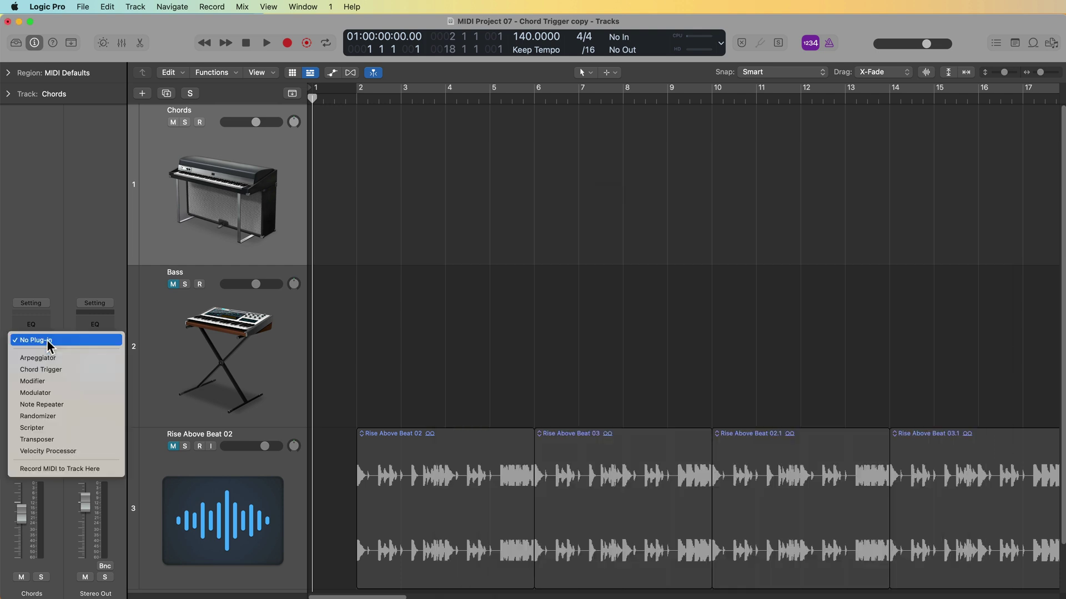
left_click(91, 369)
left_click_drag(696, 171, 588, 122)
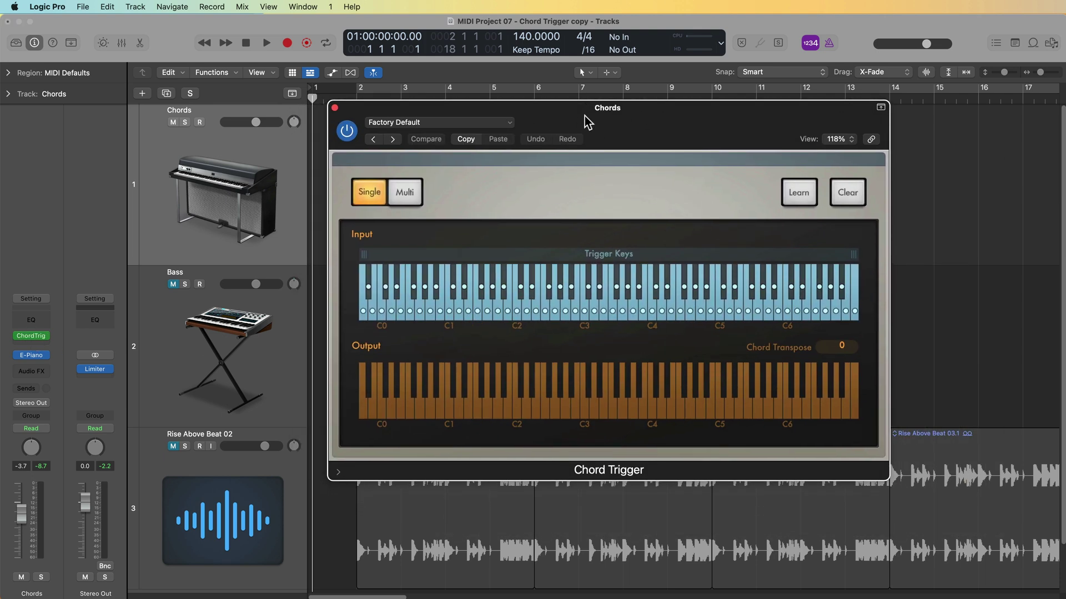
left_click(200, 123)
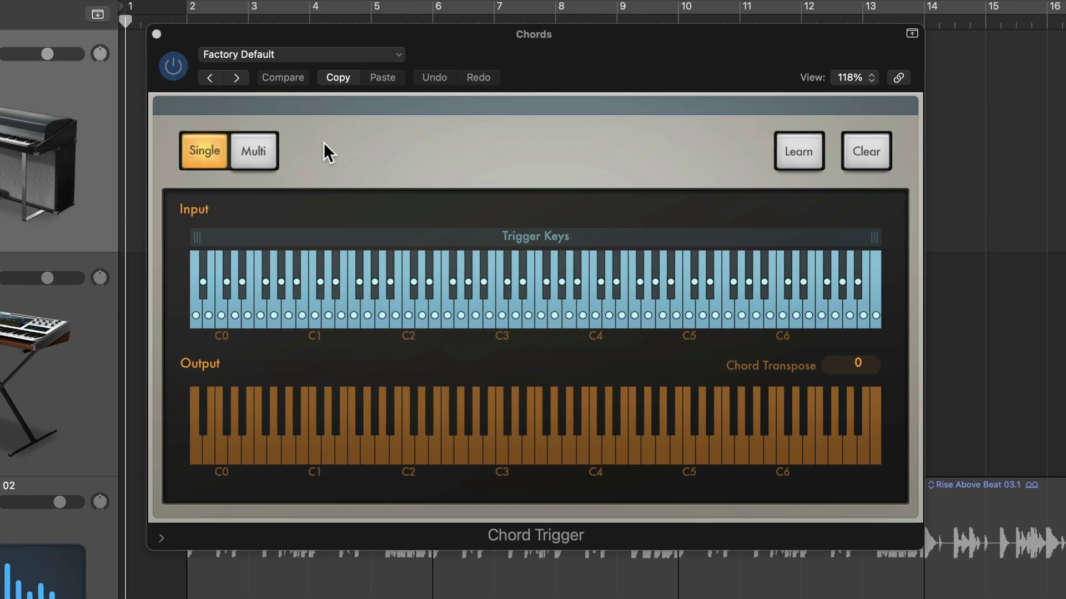
Compare Chord Trigger's Multi and Single modes, returning to Single, and audition the A3 and C3 trigger keys
left_click(265, 157)
left_click(215, 151)
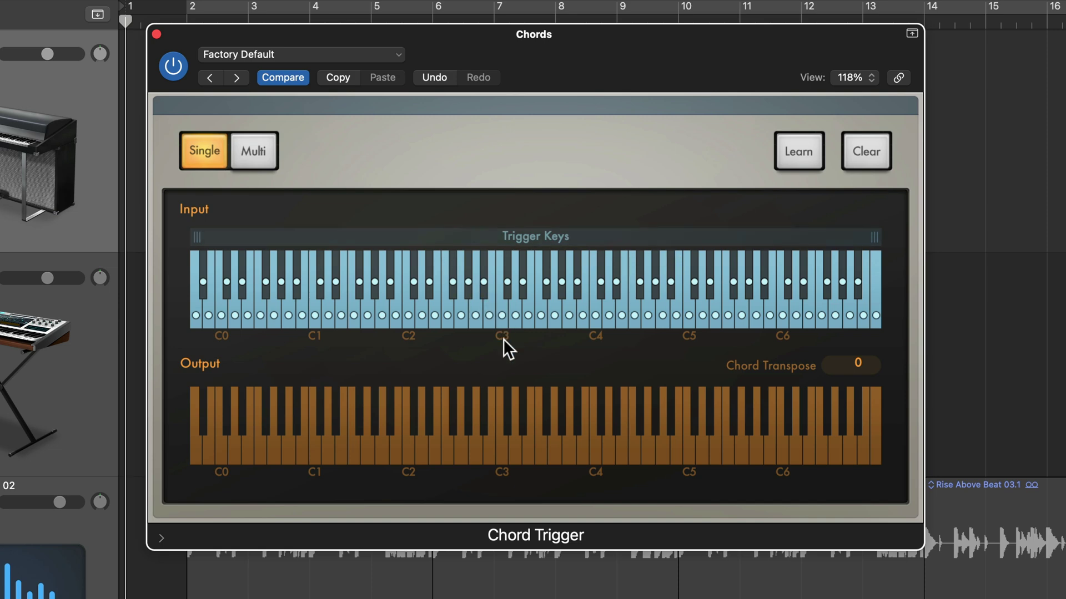
left_click(569, 316)
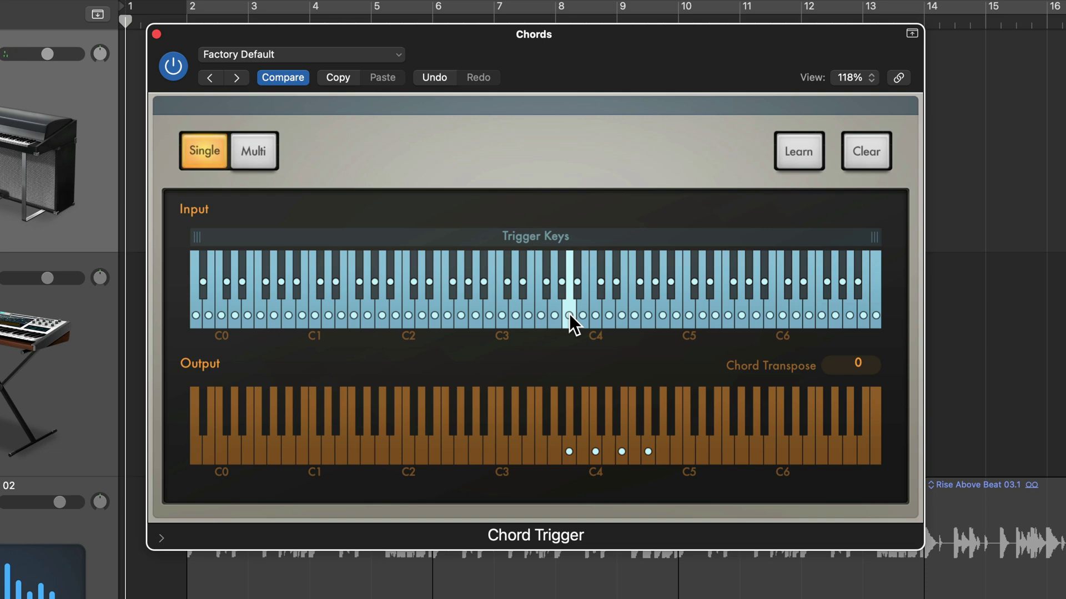
left_click(500, 311)
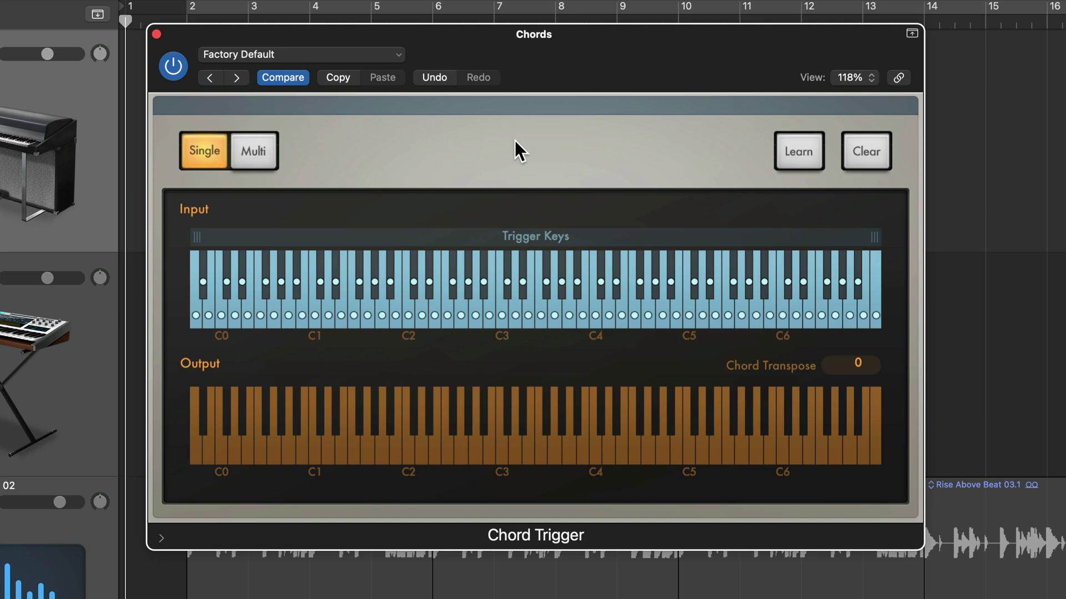
Limit the trigger key range to end at C3 and, once tested, restore it to the full keyboard
mouse_move(198, 239)
left_mouse_down()
mouse_move(502, 238)
mouse_move(185, 254)
left_mouse_up()
left_click_drag(871, 234, 511, 255)
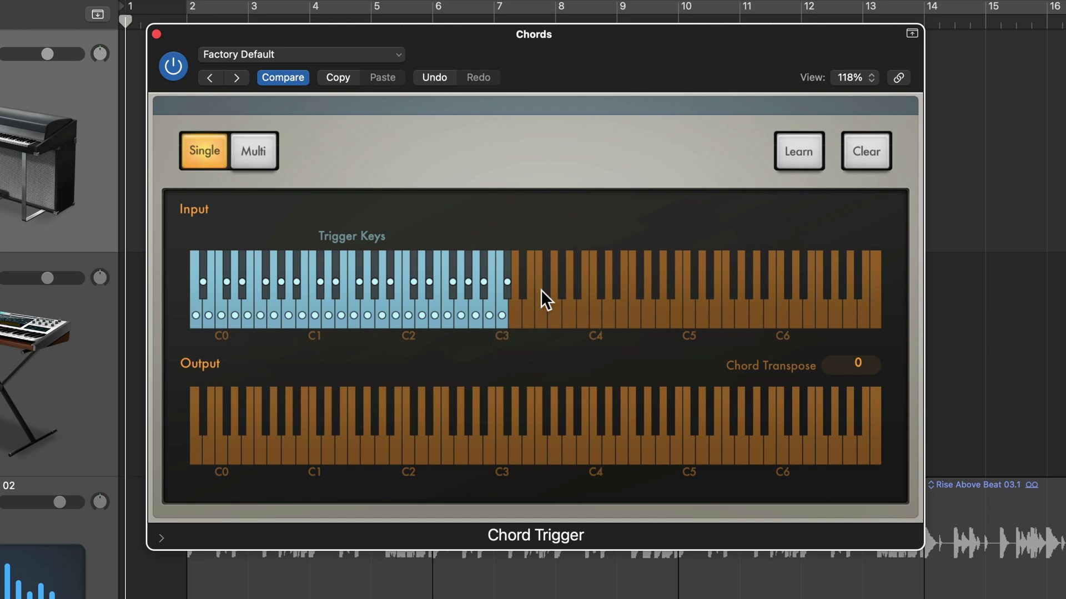
left_click_drag(502, 235, 495, 240)
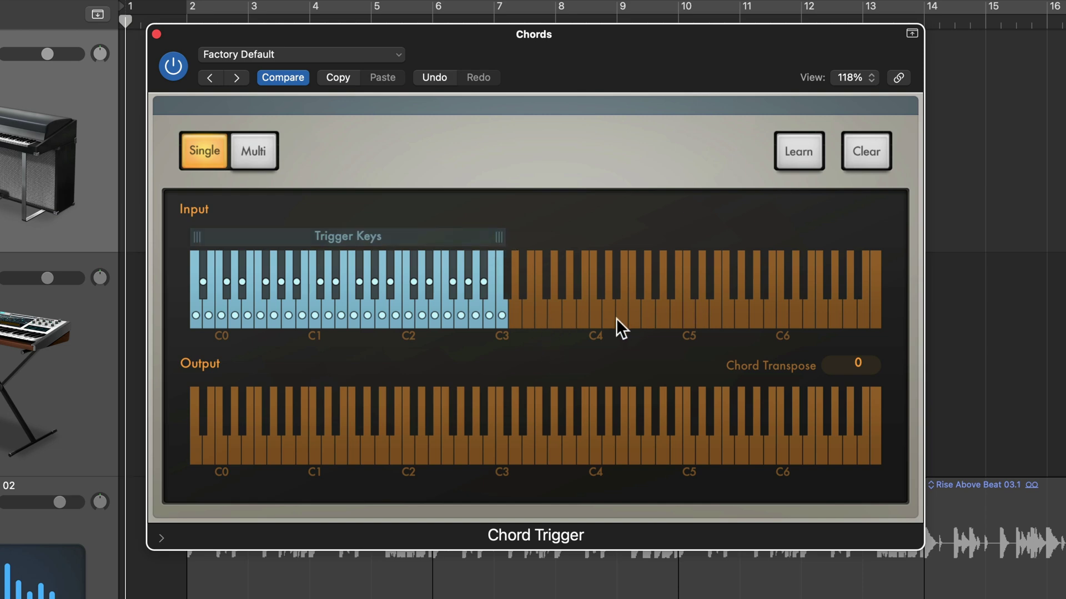
left_click(568, 327)
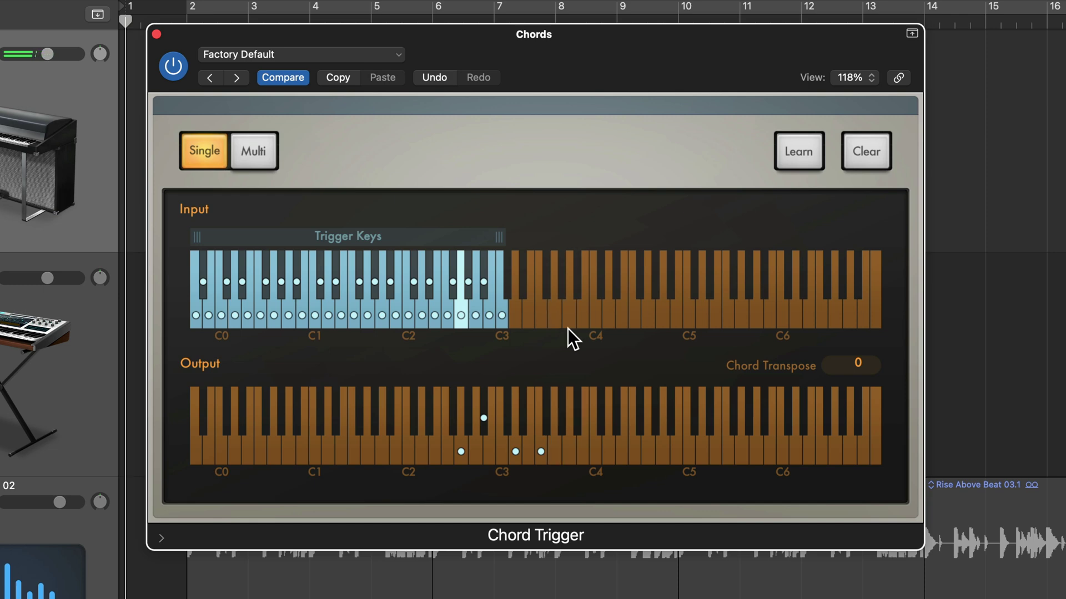
left_click_drag(498, 244, 881, 243)
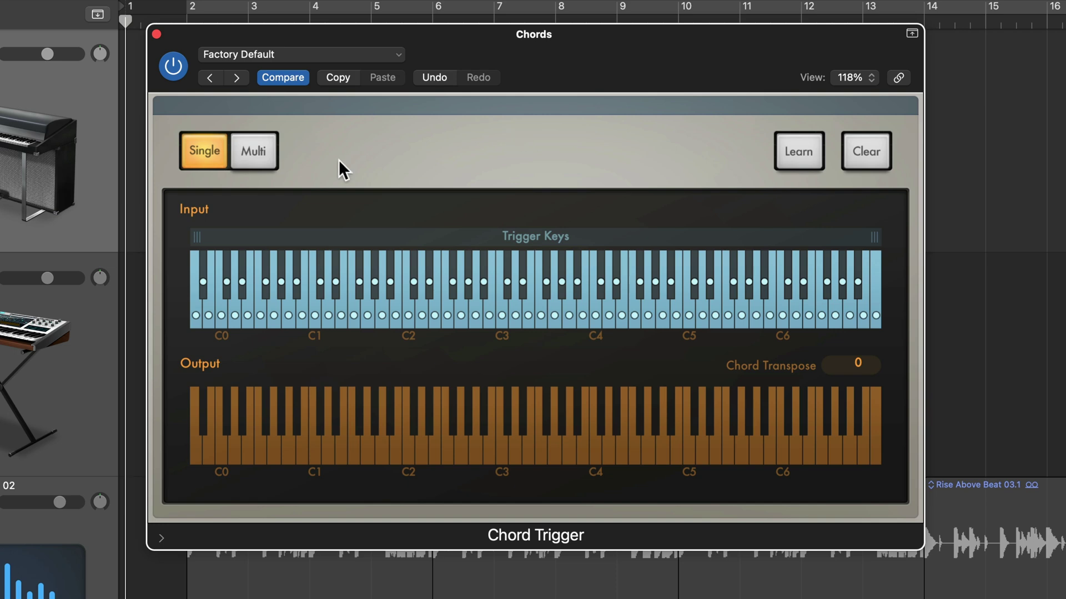
Learn a Single-mode chord on trigger key C3 made of the output notes C2, C3, E3, G3 and B3
left_click(811, 154)
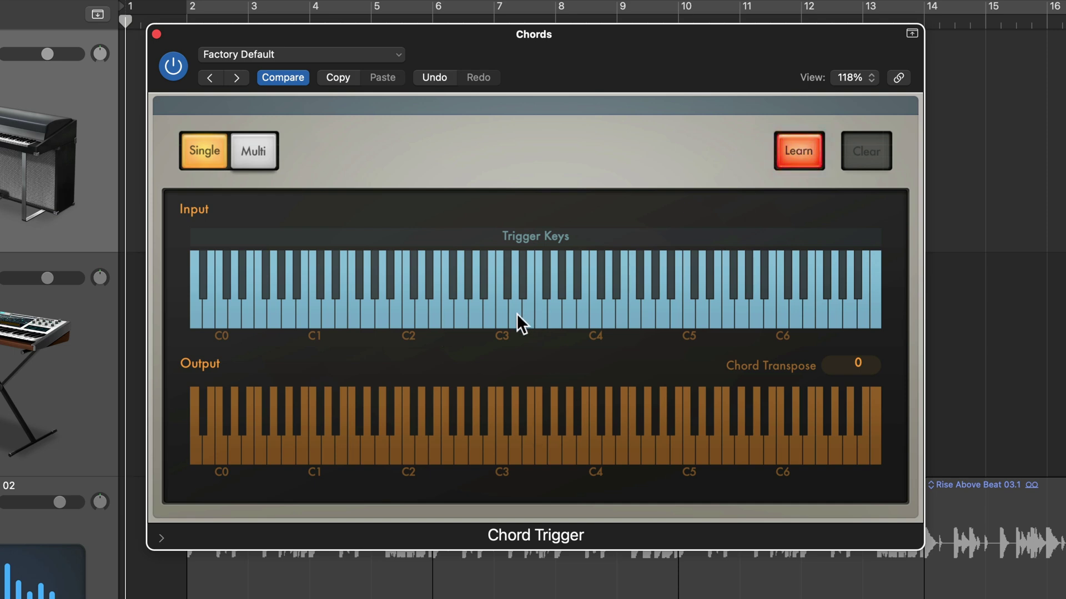
left_click(500, 315)
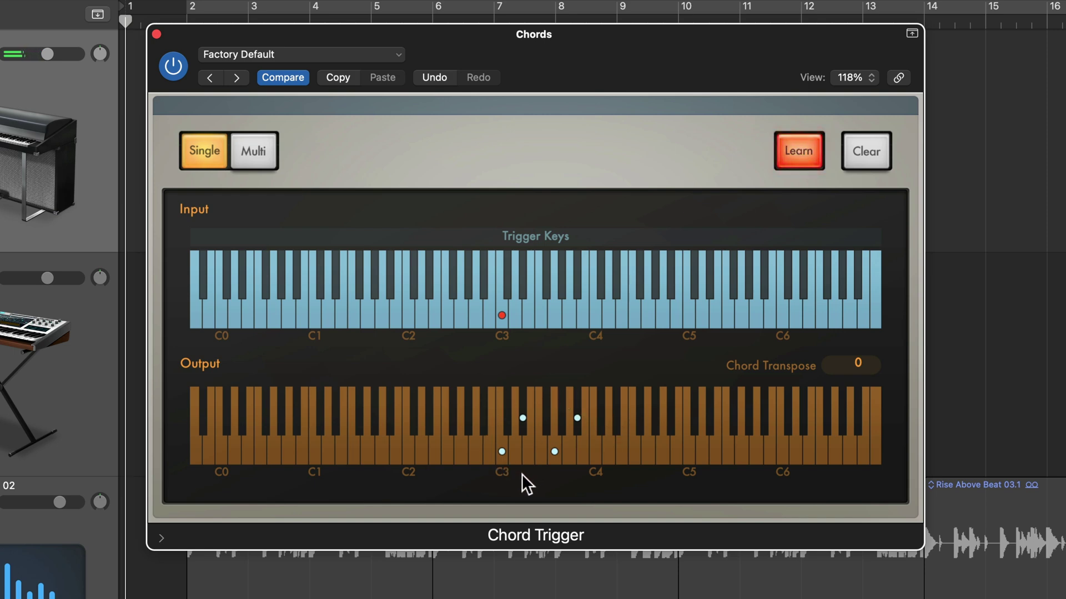
left_click(523, 418)
left_click(526, 450)
left_click(575, 420)
left_click(579, 446)
left_click(408, 448)
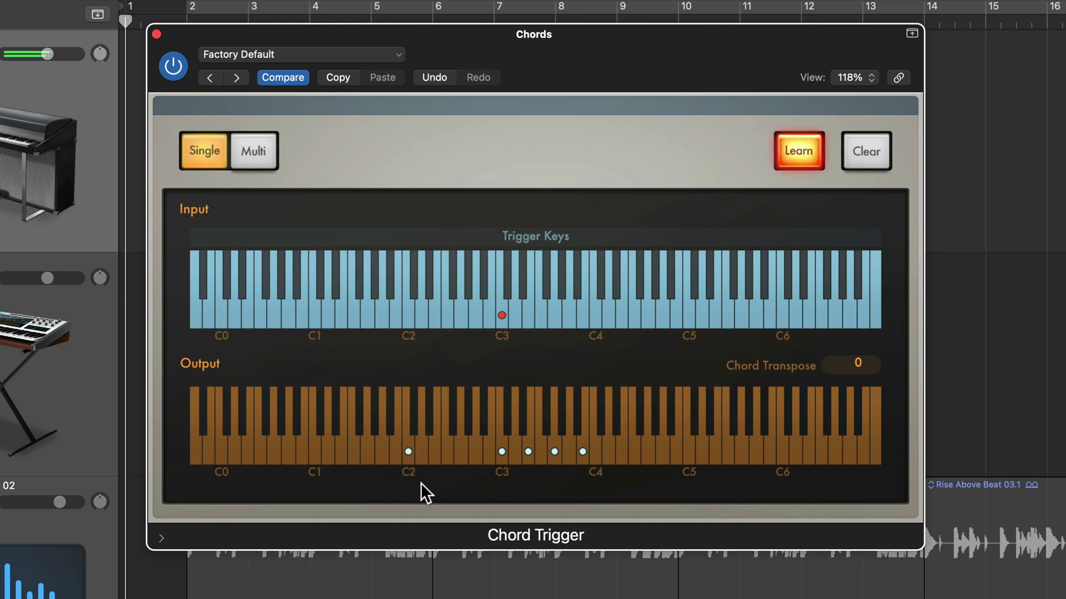
left_click(801, 157)
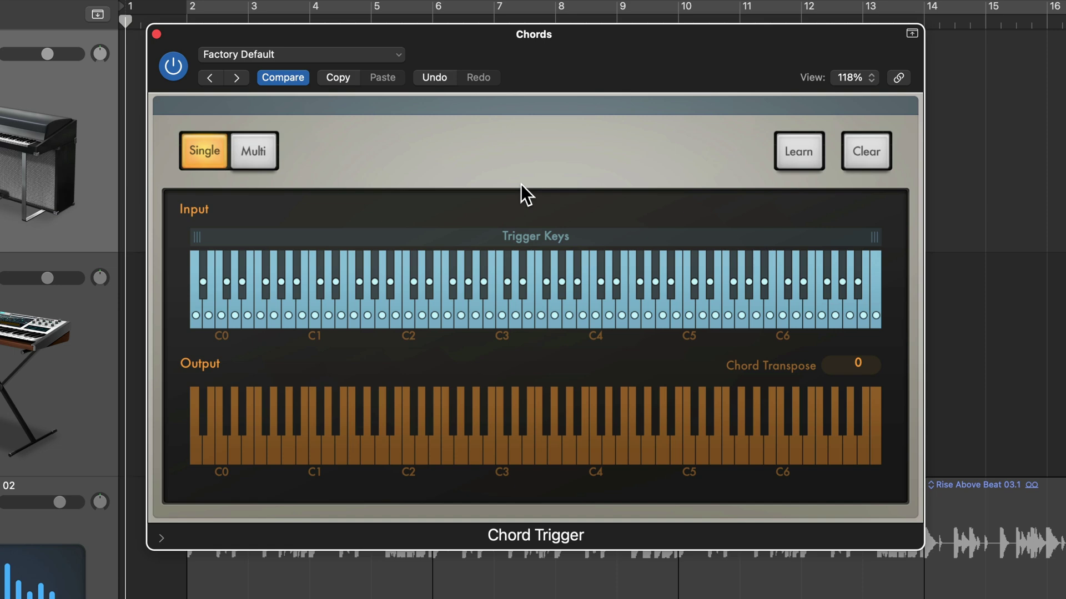
Clear the learned chord and switch Chord Trigger to Multi mode
left_click(881, 152)
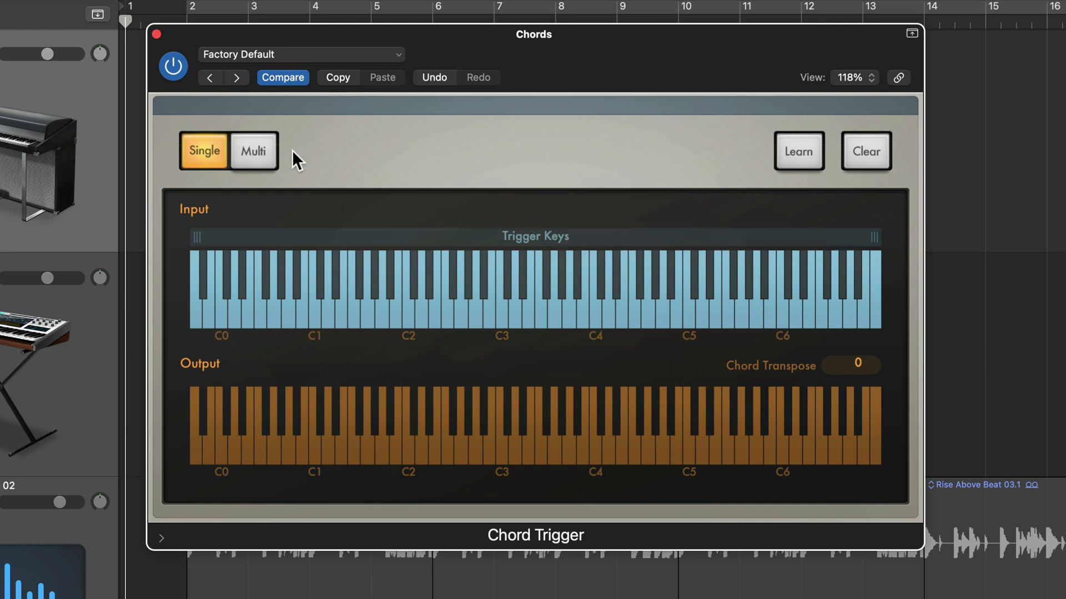
left_click(258, 158)
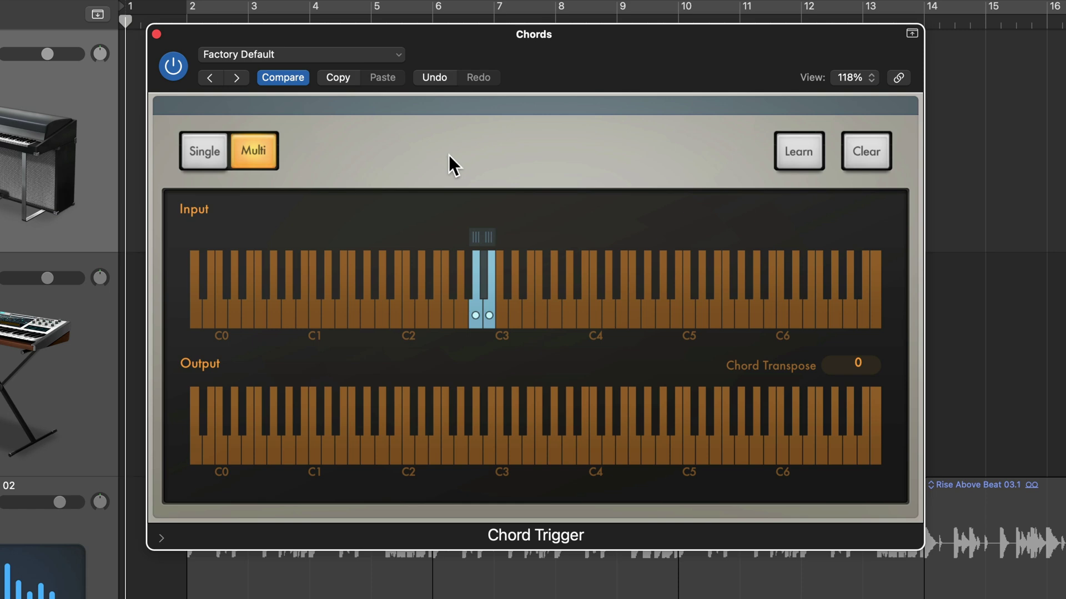
Load the Guitar Open Chords preset from the Multi guitar voicings and set Chord Transpose to 0
left_click(395, 56)
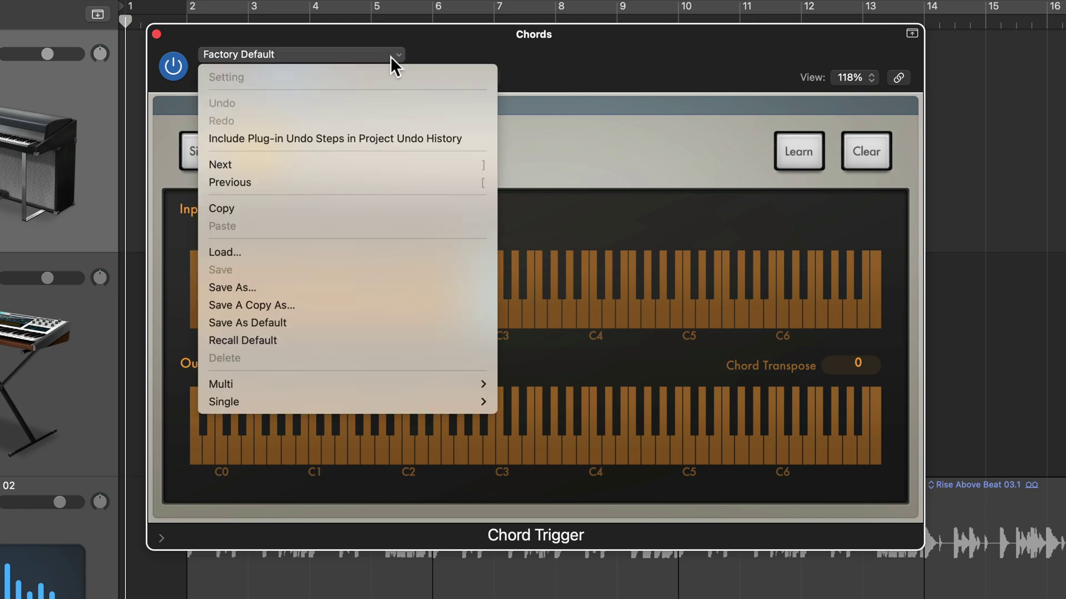
mouse_move(411, 382)
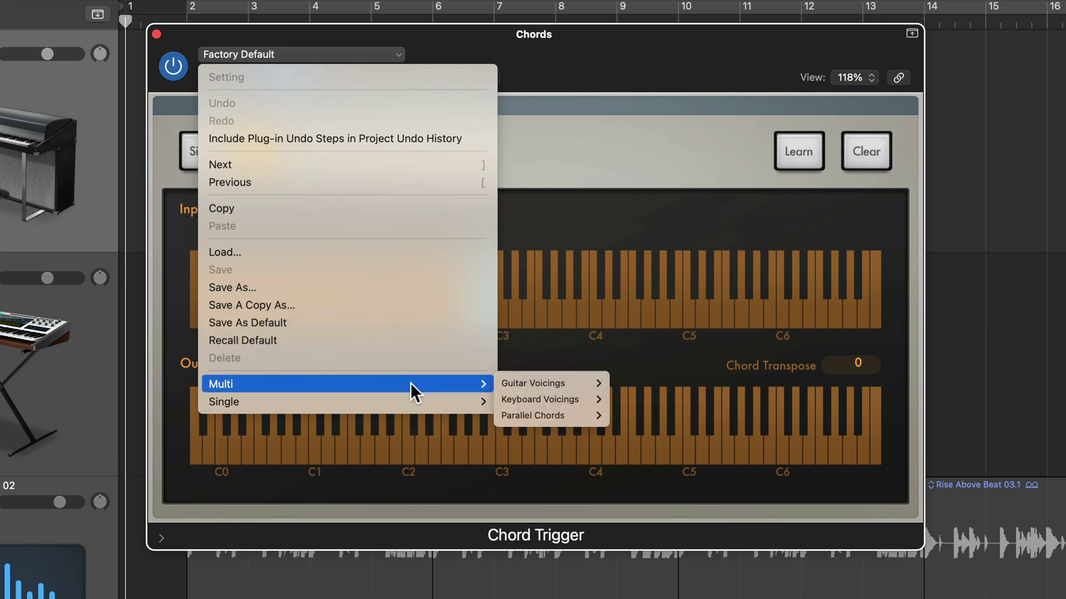
mouse_move(530, 384)
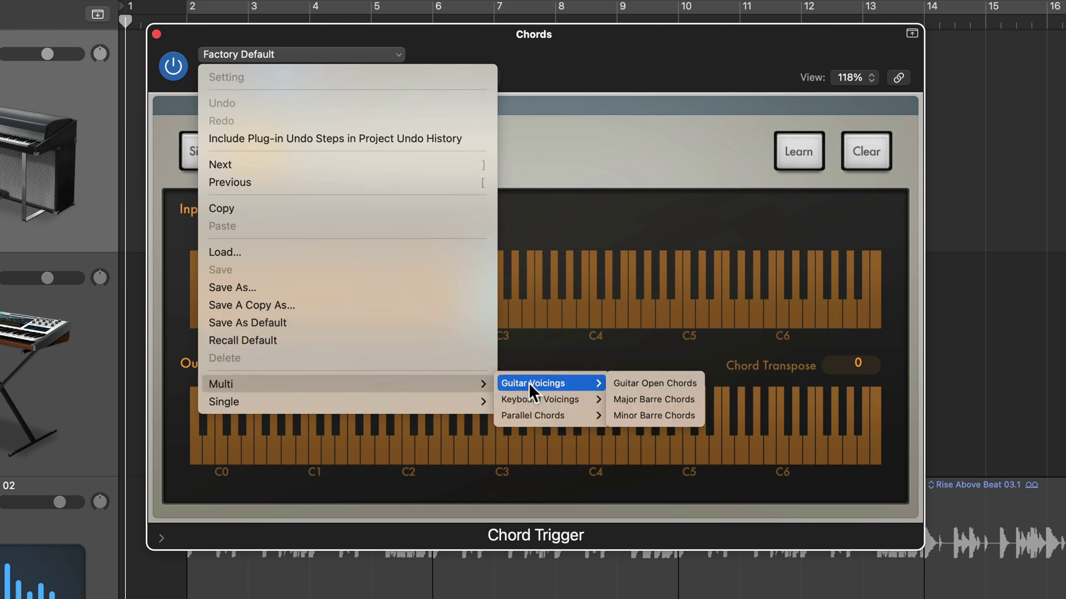
left_click(639, 382)
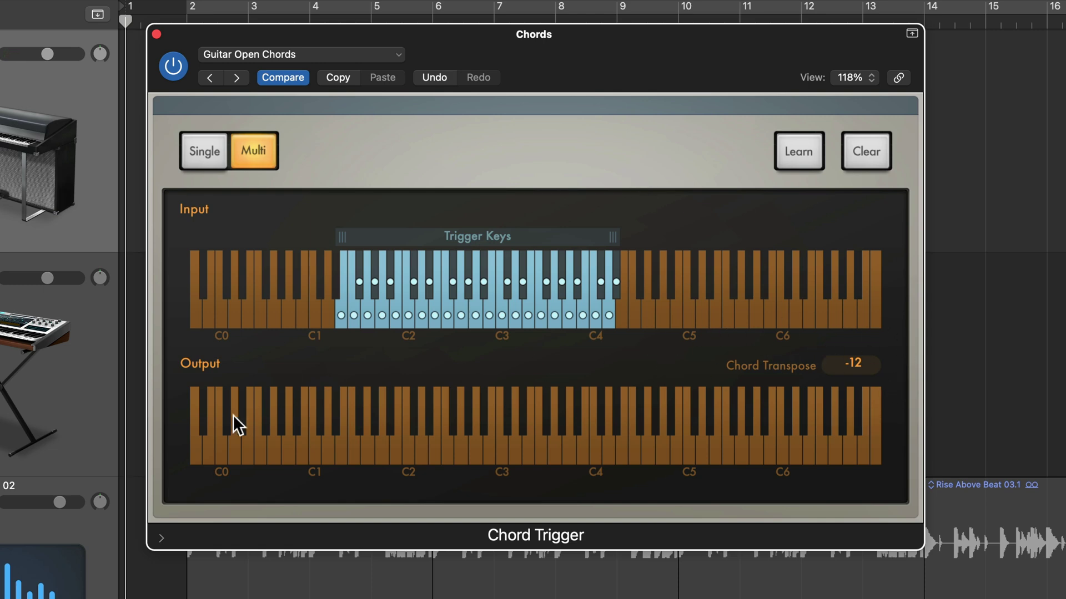
mouse_move(878, 359)
double_click(860, 363)
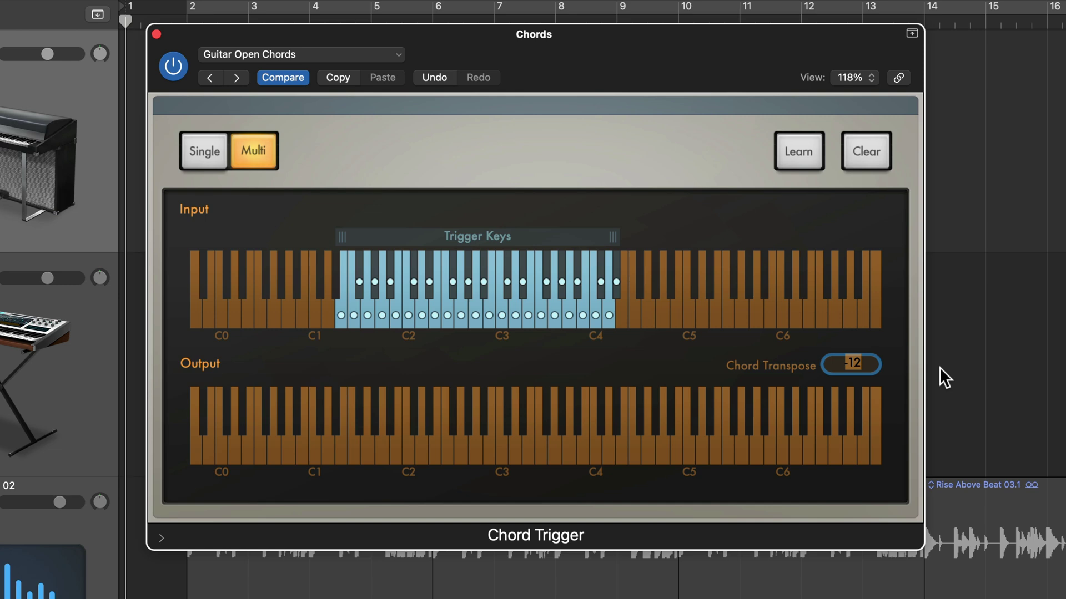
type("0")
key("Return")
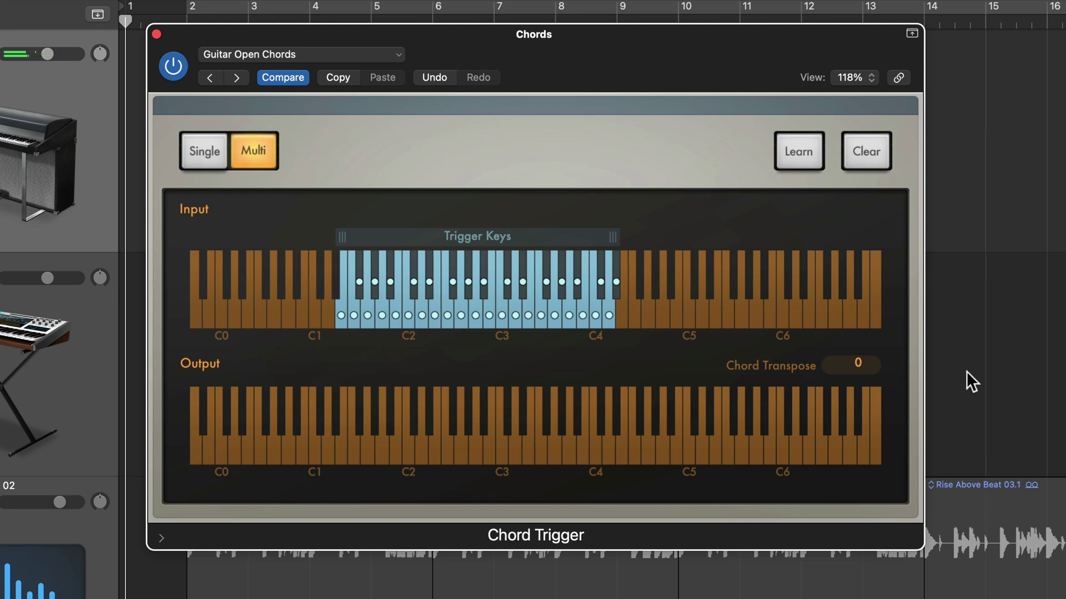
Load the Jazz Ballad Right Hand preset from the Multi keyboard voicings
left_click(327, 53)
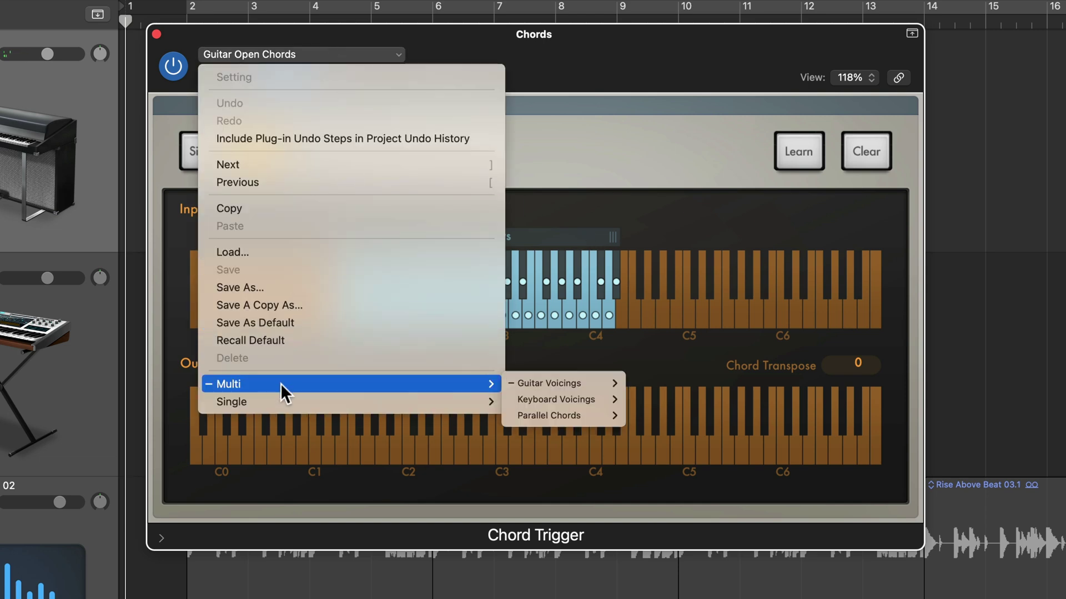
mouse_move(493, 383)
mouse_move(548, 398)
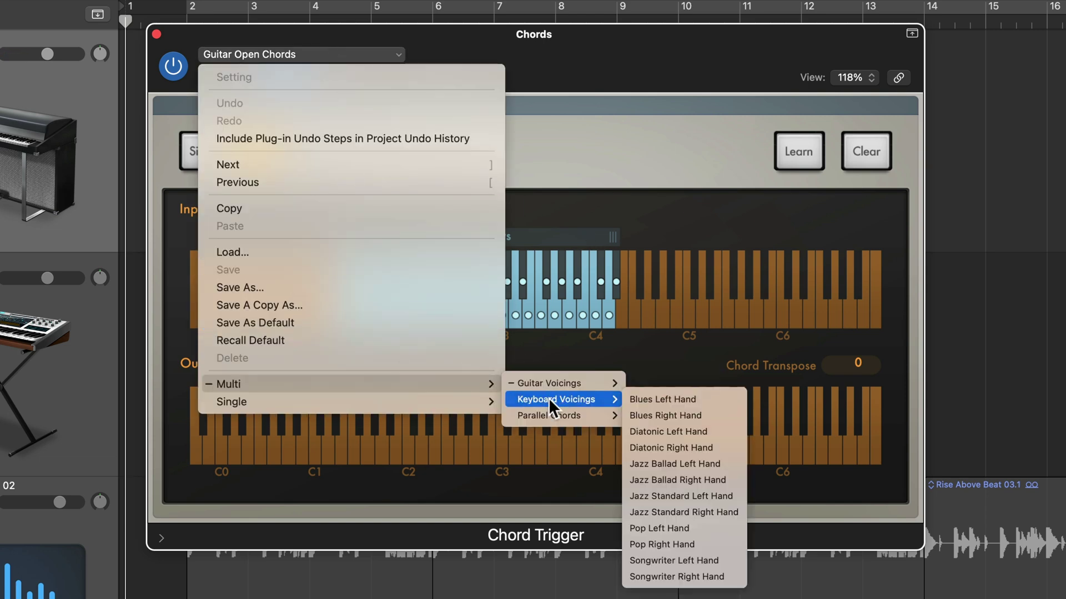
left_click(723, 478)
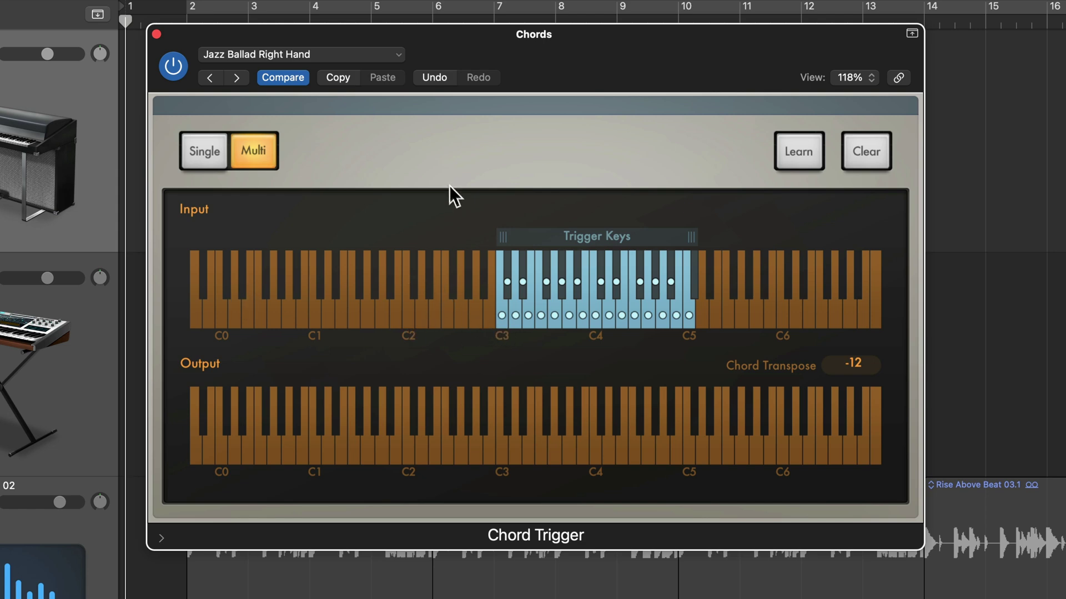
Load the Pop Right Hand preset from the Multi keyboard voicings
left_click(356, 54)
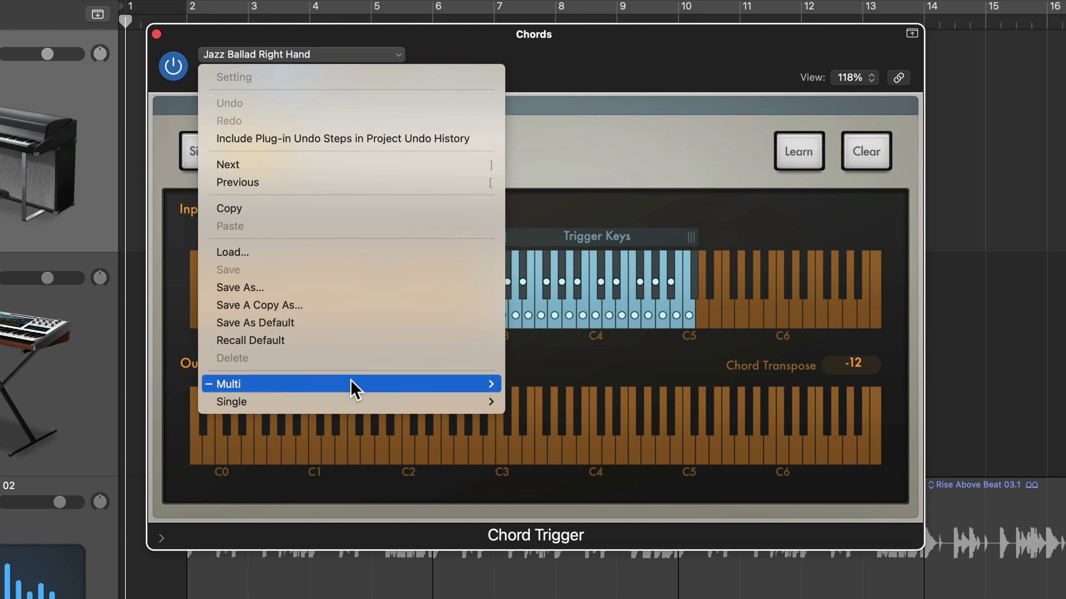
mouse_move(489, 384)
mouse_move(578, 397)
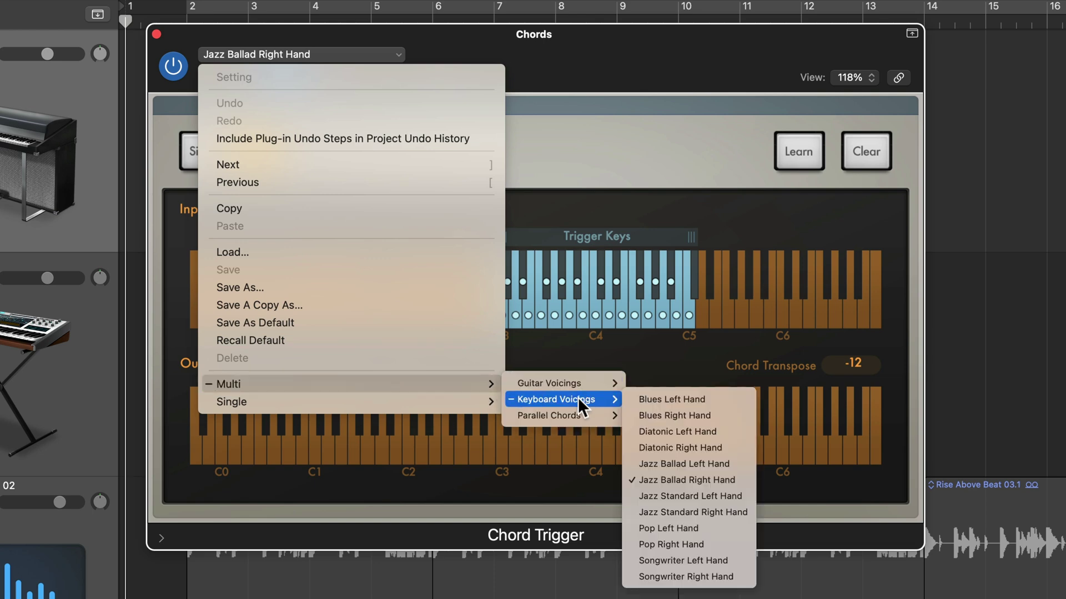
left_click(705, 545)
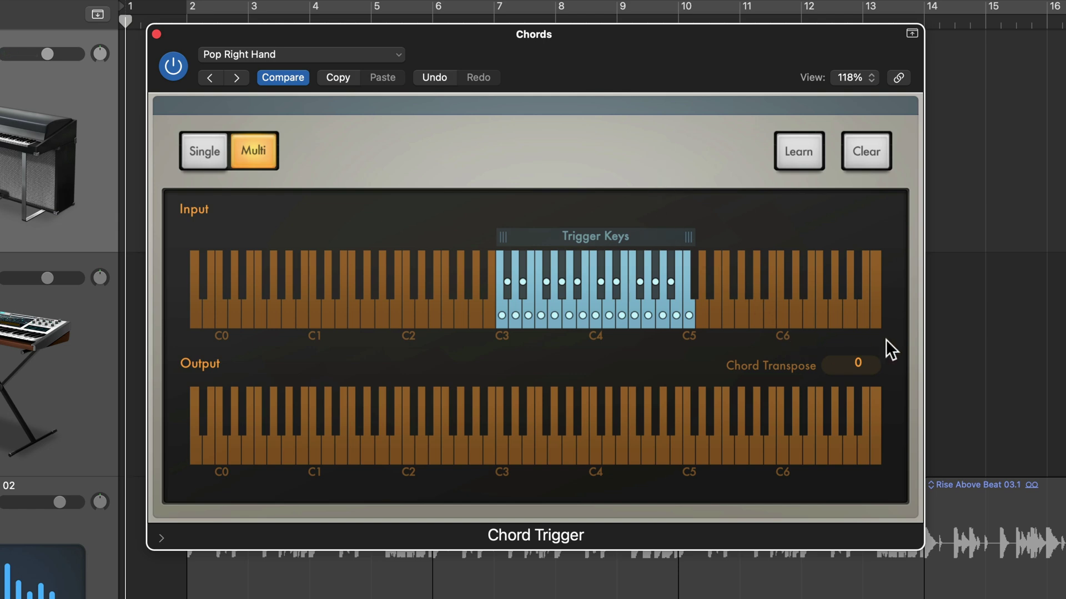
Set Chord Transpose to -3 for the Pop Right Hand preset
double_click(860, 368)
type("-3")
key("Return")
mouse_move(879, 364)
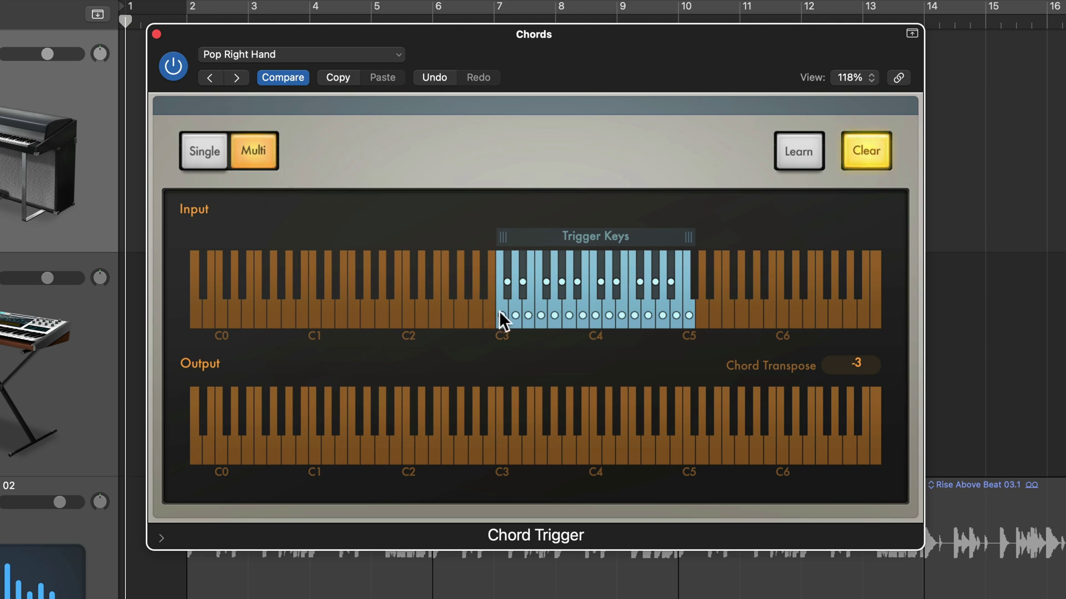
Clear the stored chords from the A#4 and F#4 trigger keys individually
left_click(671, 281)
left_click(871, 155)
left_click(637, 279)
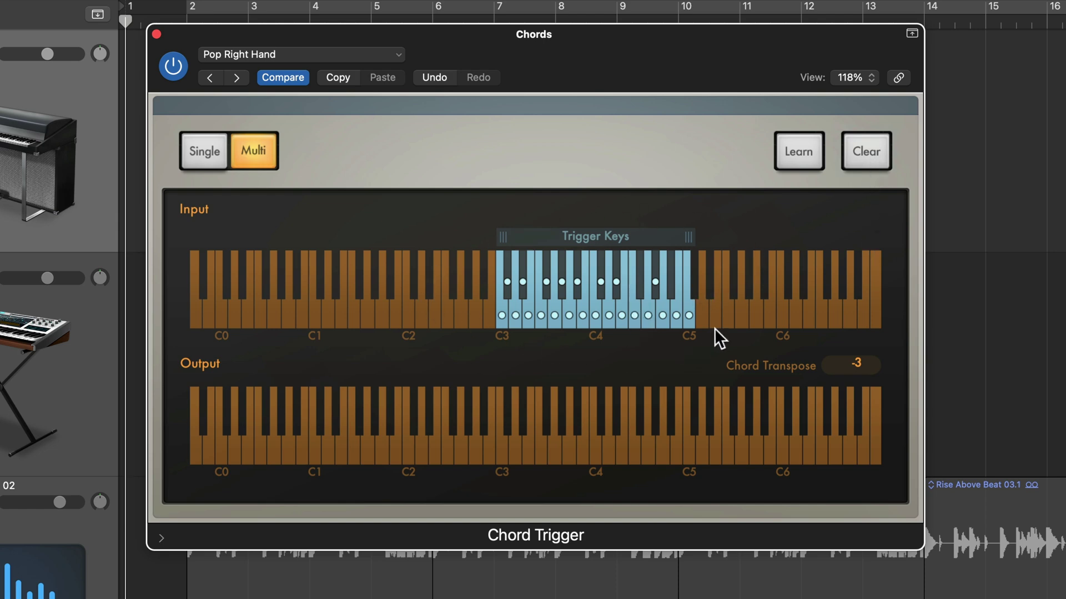
Clear all stored chords from the trigger keys and reset Chord Transpose to 0
left_click(864, 154)
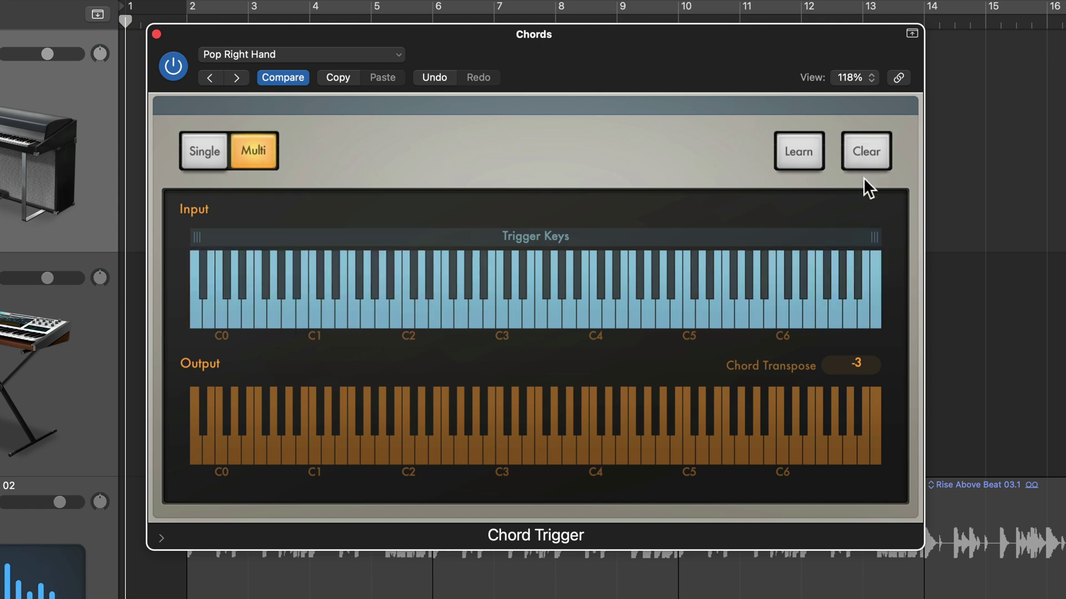
key("alt")
key("alt")
key("alt")
Learn a chord of A1, A2, E3, A3, C4 and G4 on the A3 trigger key and audition it
left_click(781, 153)
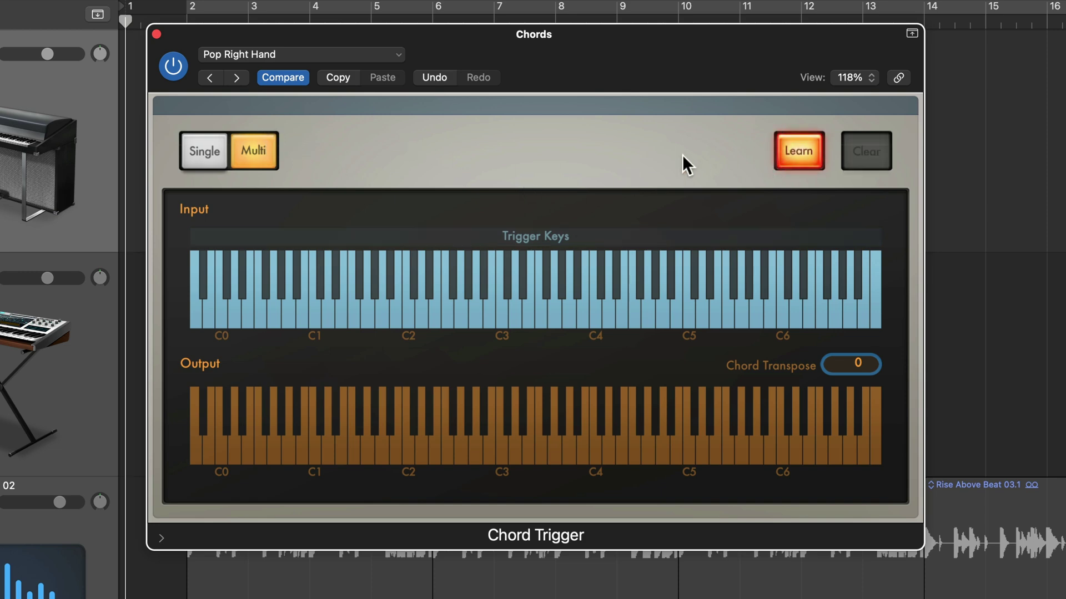
left_click(570, 312)
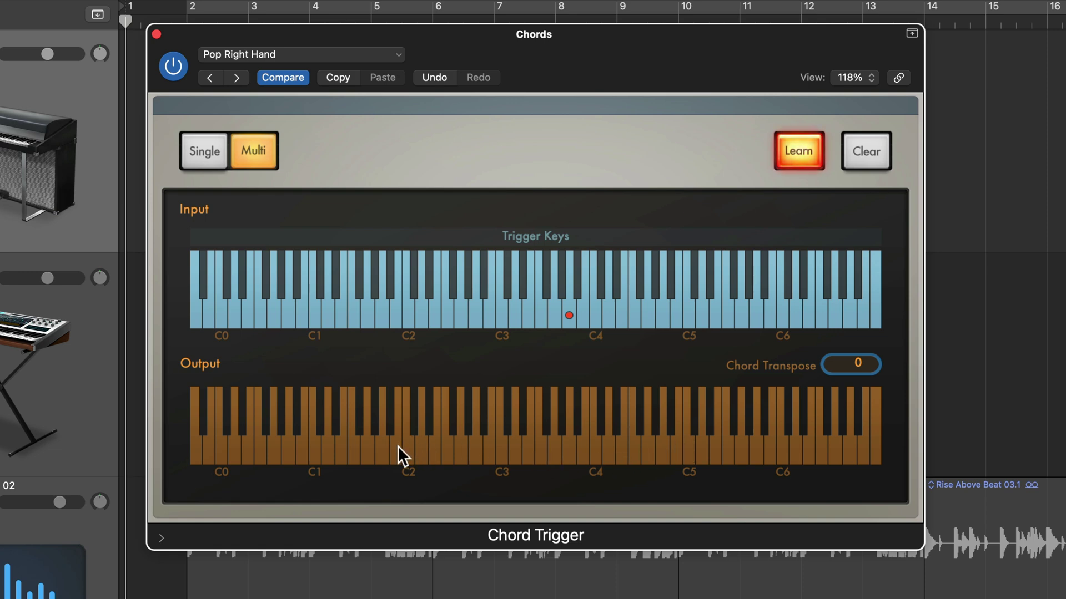
left_click(382, 451)
left_click(475, 449)
left_click(528, 447)
left_click(569, 447)
left_click(595, 450)
left_click(646, 449)
left_click(804, 154)
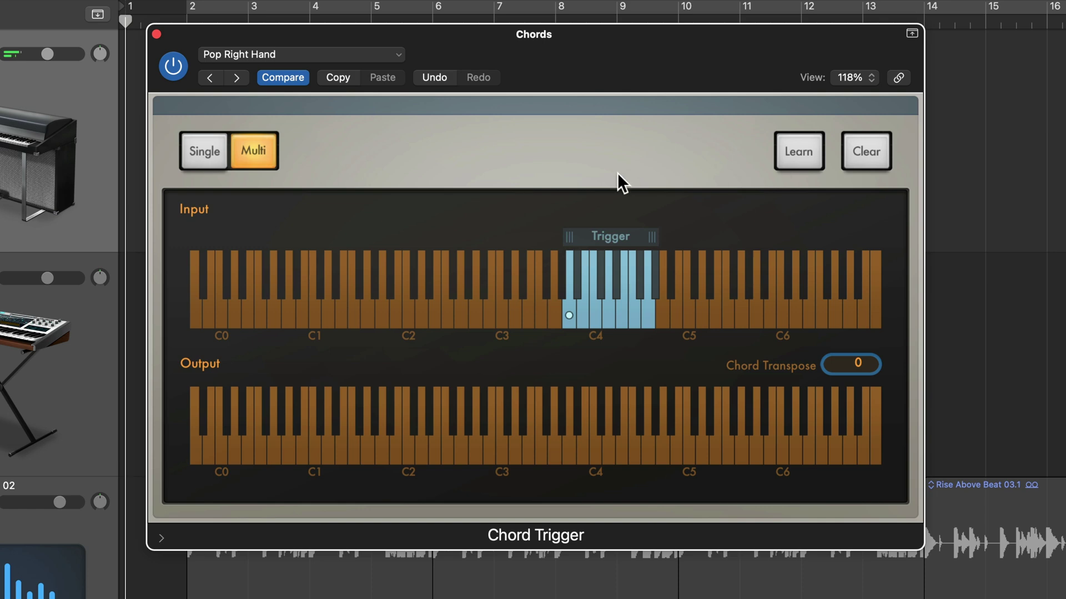
left_click(571, 315)
left_click(572, 316)
Learn a chord of E2, E3, B3, E4, G4 and D5 on the E3 trigger key
left_click(798, 151)
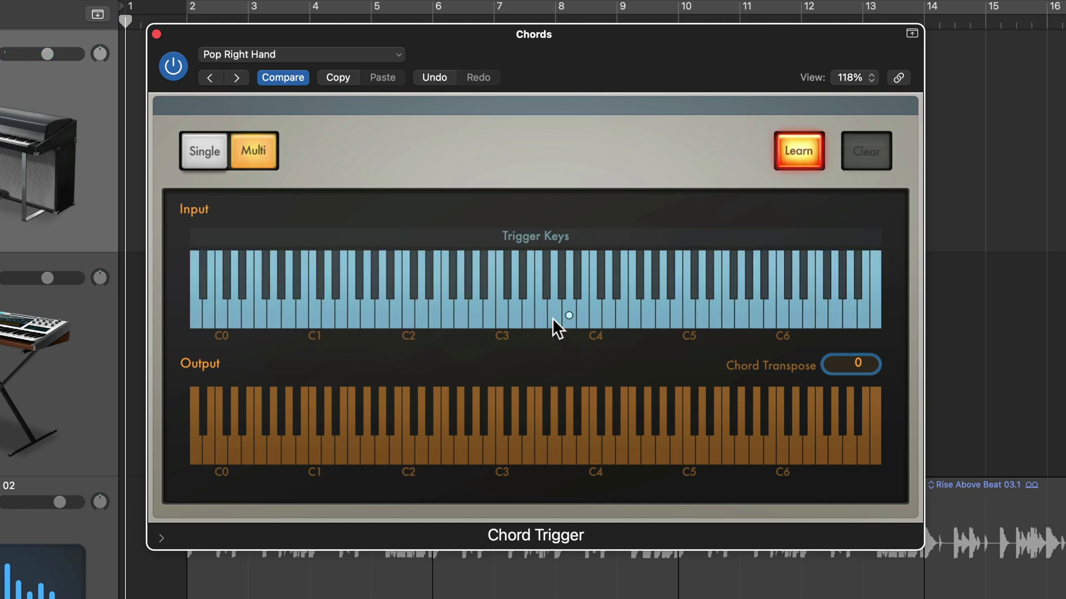
left_click(527, 313)
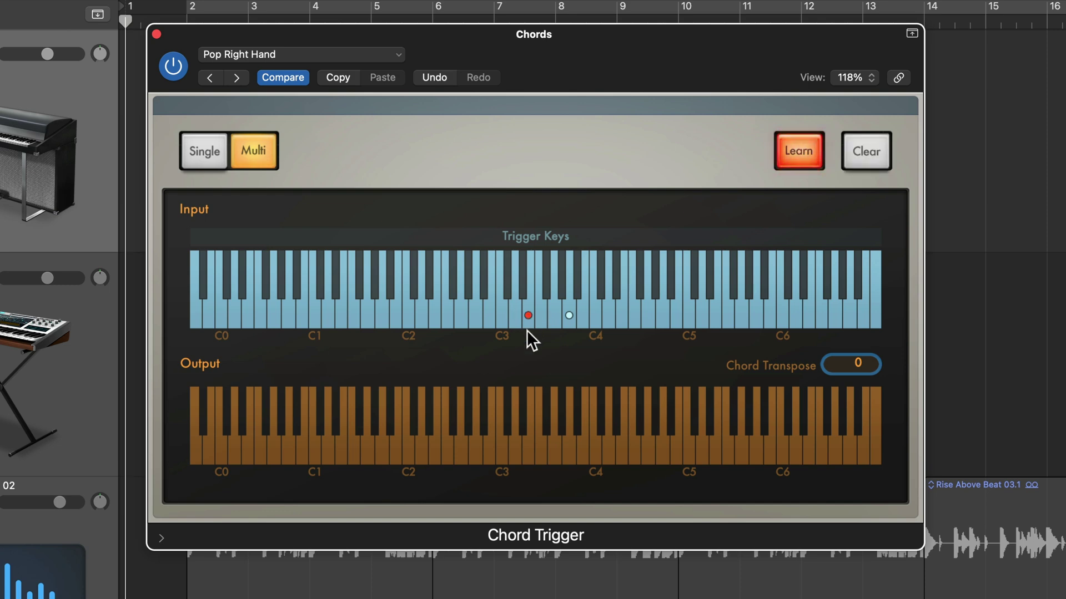
left_click(434, 451)
left_click(528, 451)
left_click(581, 451)
left_click(622, 451)
left_click(647, 451)
left_click(703, 450)
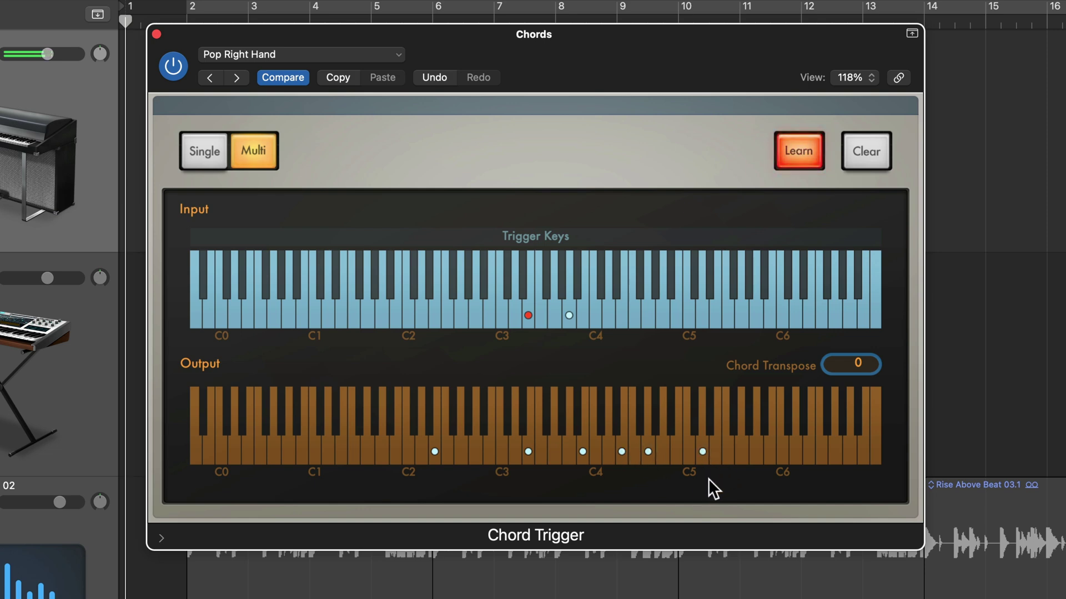
Revoice the E3 trigger's chord by adding E1, B2, G3 and D4, removing B3, E4, G4 and D5, and finish learning
left_click(341, 449)
left_click(555, 451)
left_click(582, 450)
left_click(609, 450)
left_click(621, 451)
left_click(647, 450)
left_click(702, 451)
left_click(489, 450)
left_click(795, 154)
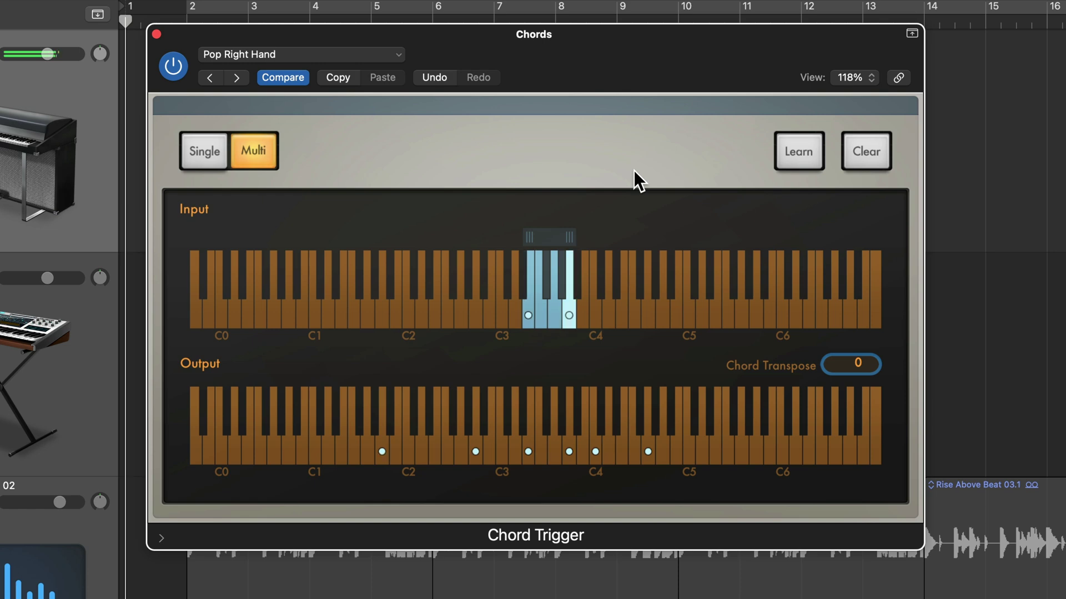
Learn a chord of F1, F2, E3, F3, A3 and C4 on the F3 trigger key
left_click(799, 151)
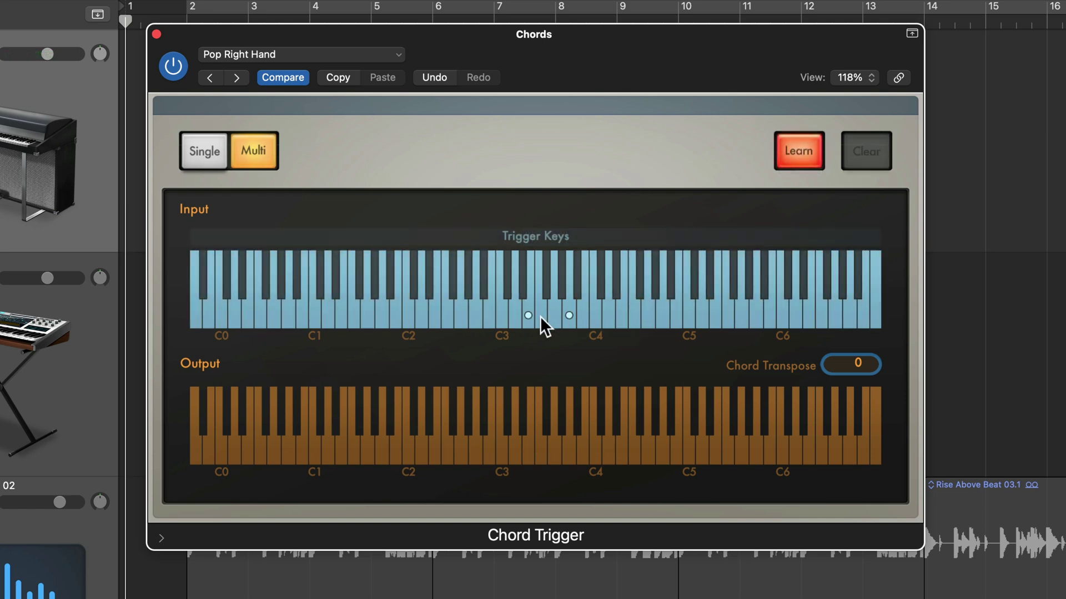
left_click(541, 315)
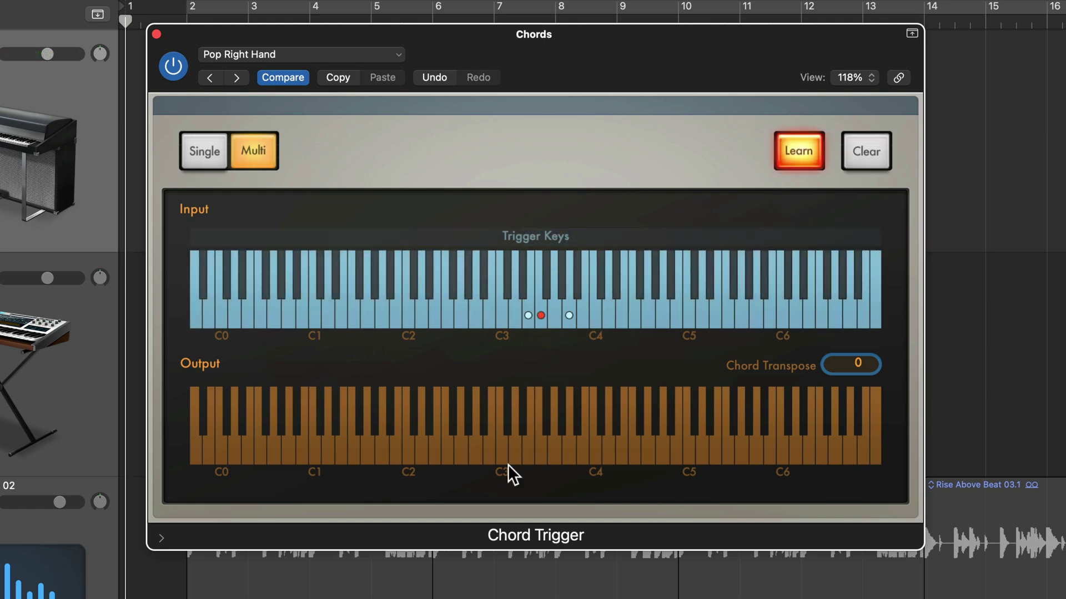
left_click(355, 450)
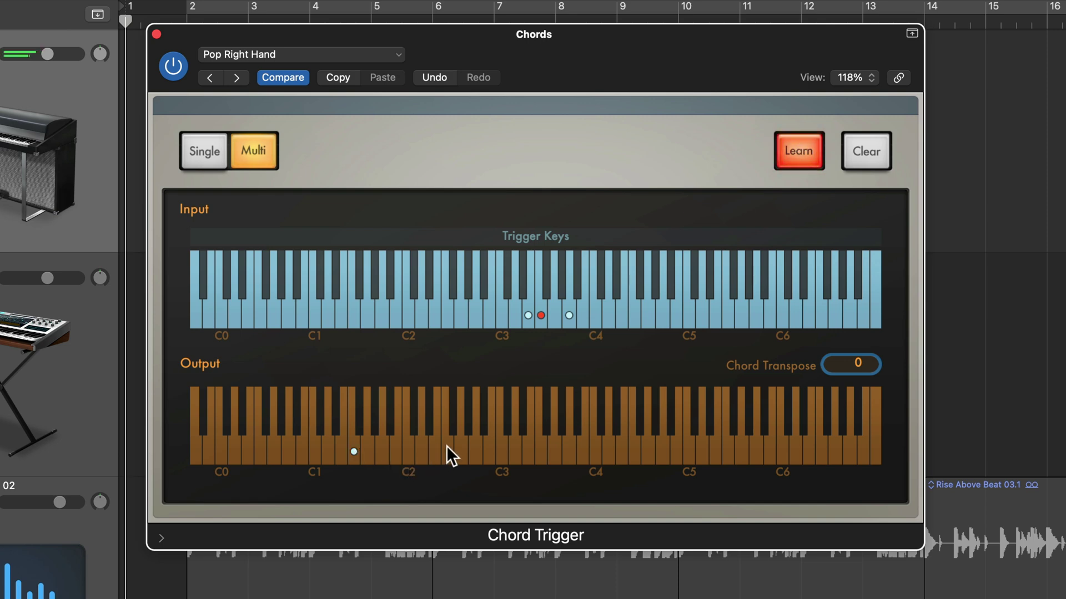
left_click(447, 449)
left_click(541, 452)
left_click(568, 452)
left_click(593, 452)
left_click(802, 158)
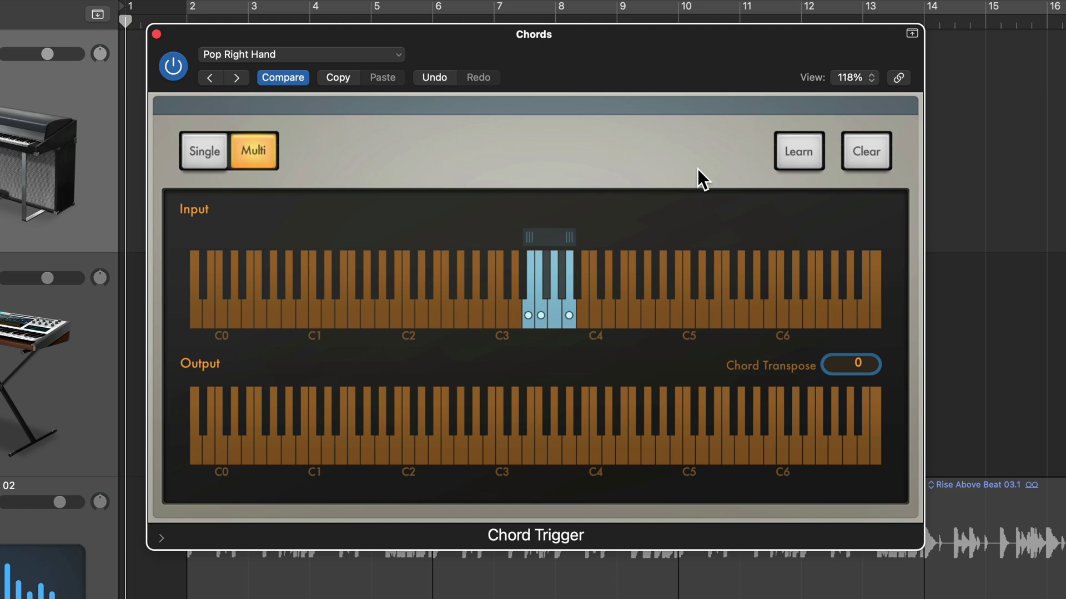
Learn a chord of G2, B2, D3 and F3 on the G3 trigger key and audition it
left_click(815, 152)
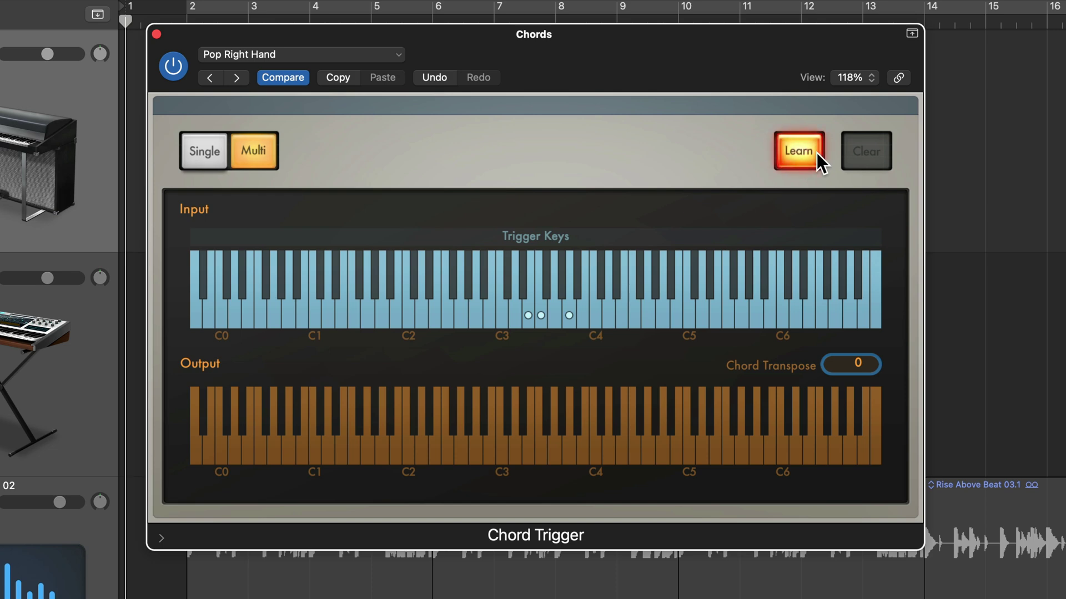
left_click(554, 313)
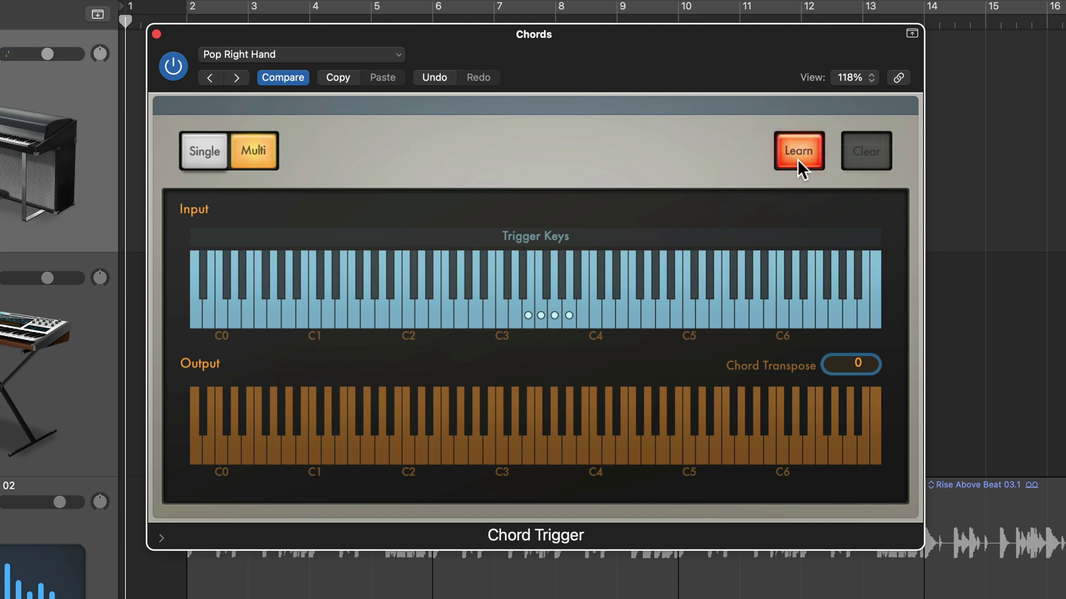
left_click(798, 161)
left_click(556, 321)
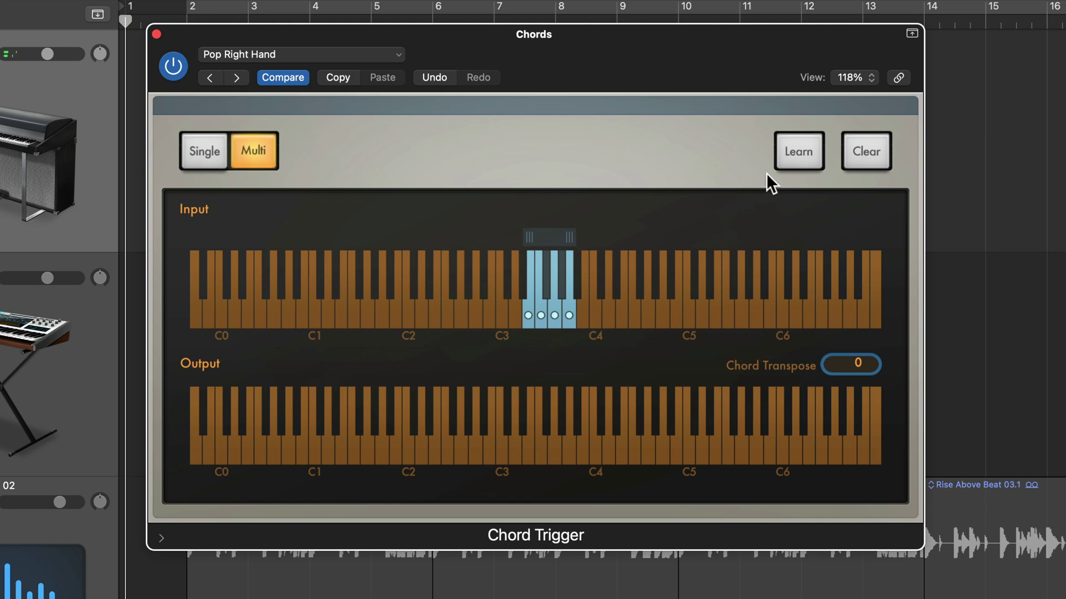
Edit the G3 trigger's learned chord by adding G1, E3 and B3 and removing F3
left_click(784, 158)
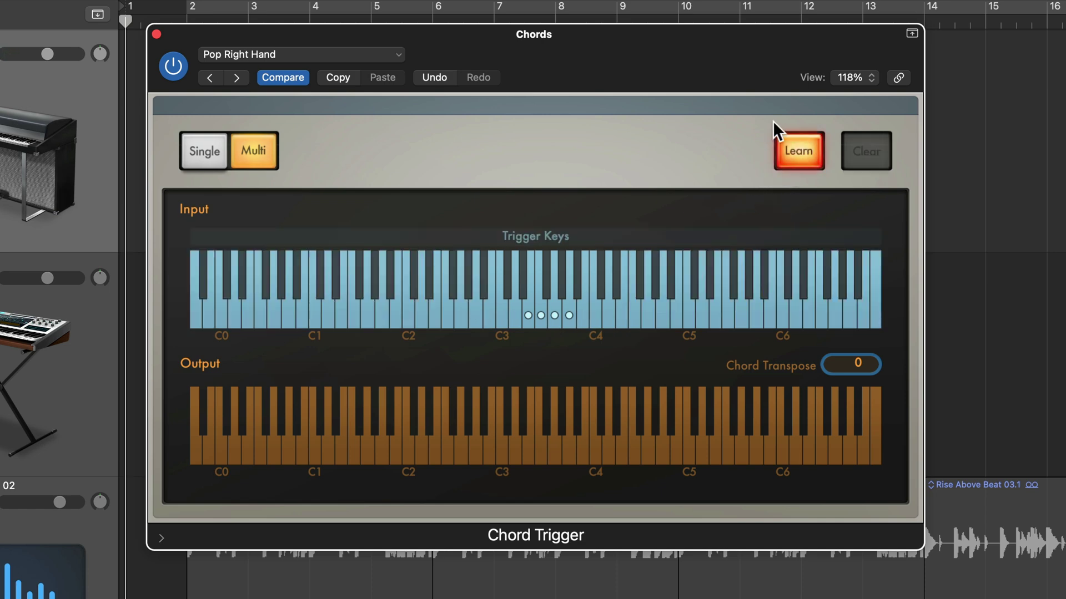
left_click(552, 315)
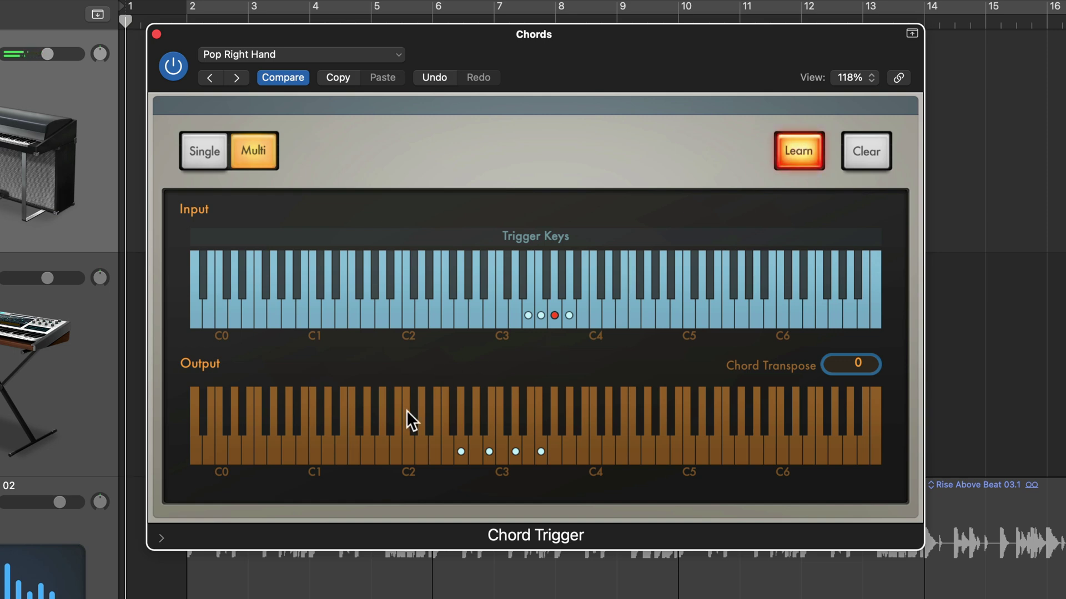
left_click(368, 451)
left_click(537, 452)
left_click(528, 452)
left_click(582, 451)
left_click(801, 152)
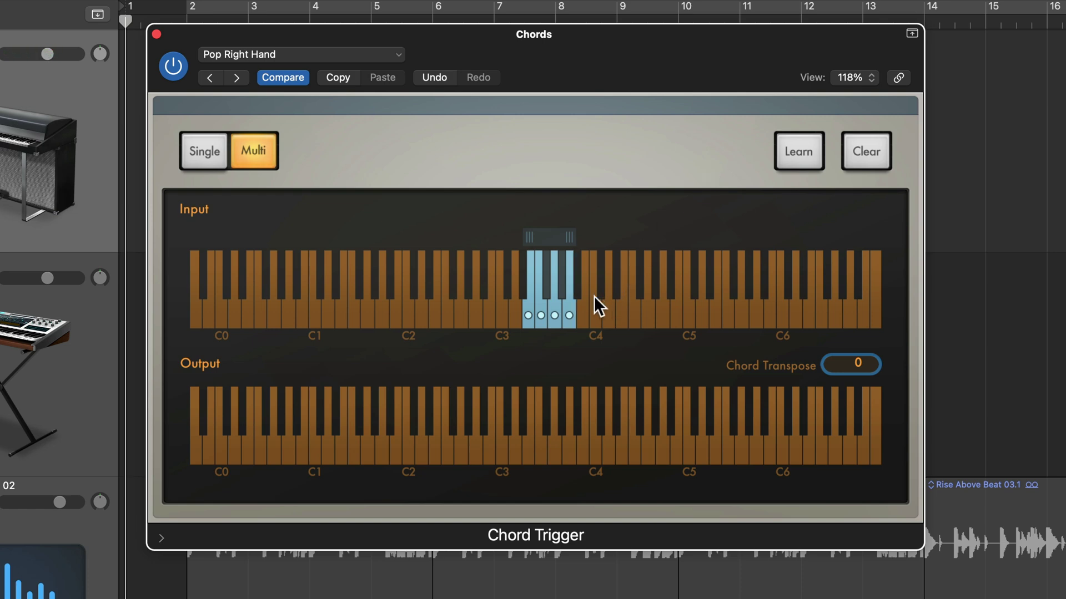
Play the A3, G3 and F3 trigger keys to audition their stored chords
left_click(568, 321)
left_click(555, 320)
left_click(540, 318)
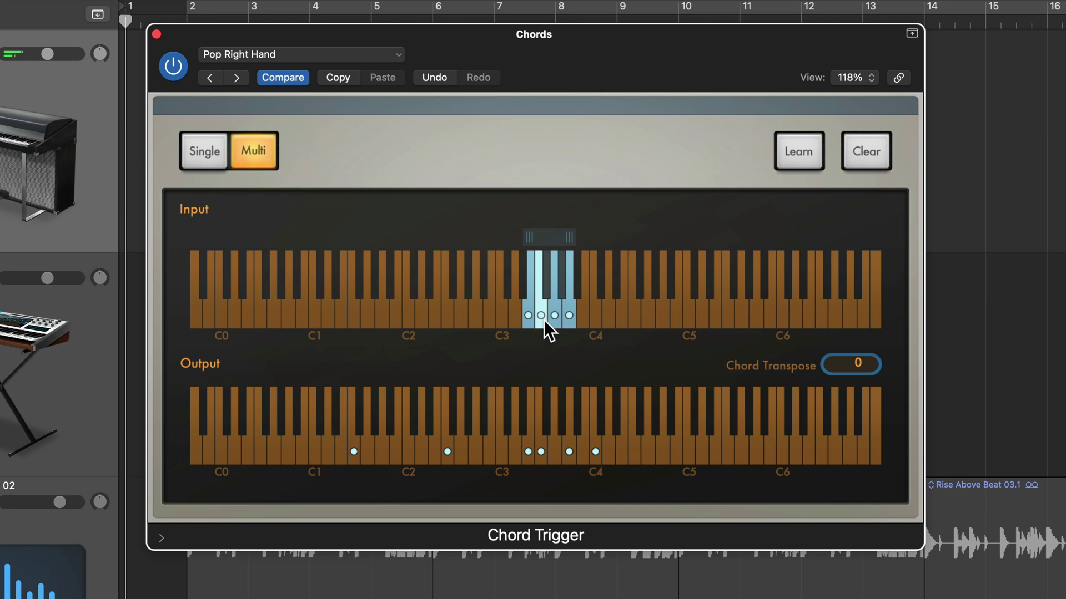
left_click(582, 194)
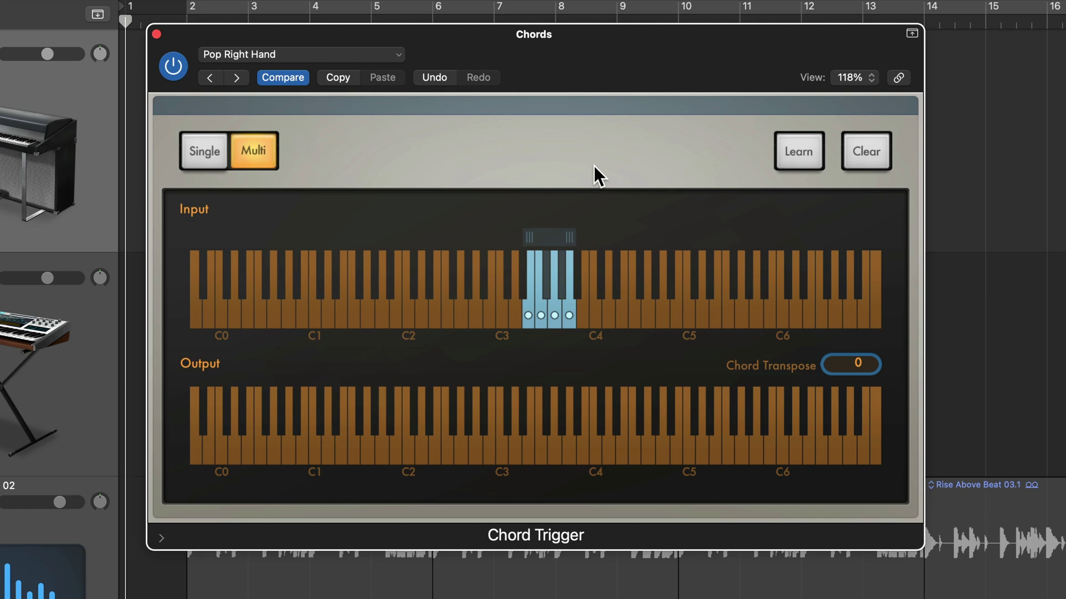
Move the plug-in window slightly up, reveal its extended parameters and set Learn Remote to 60
mouse_move(568, 44)
left_mouse_down()
mouse_move(560, 24)
mouse_move(565, 31)
left_mouse_up()
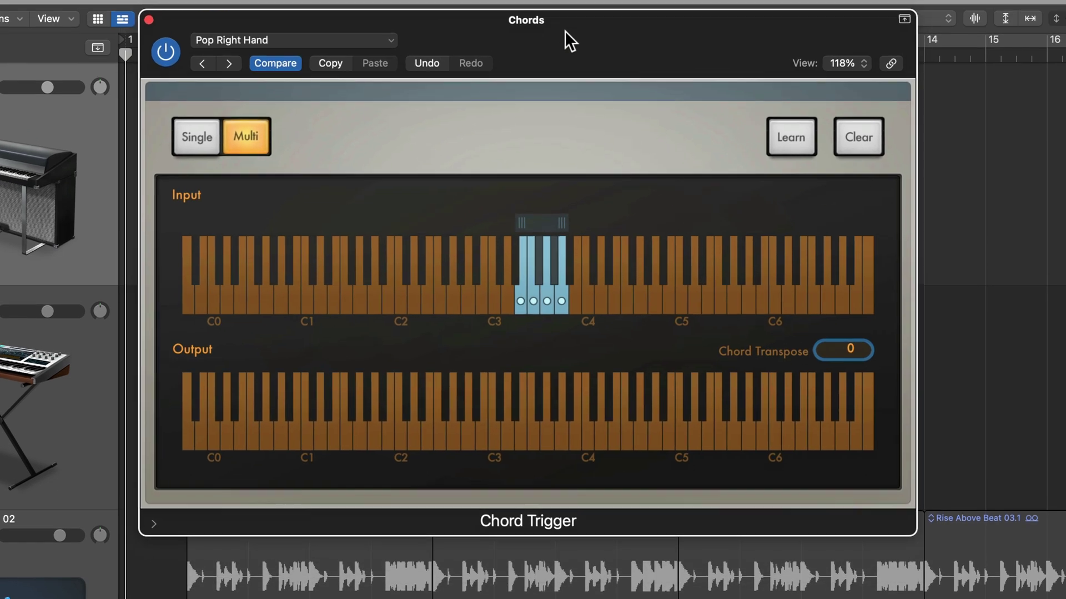
left_click(153, 525)
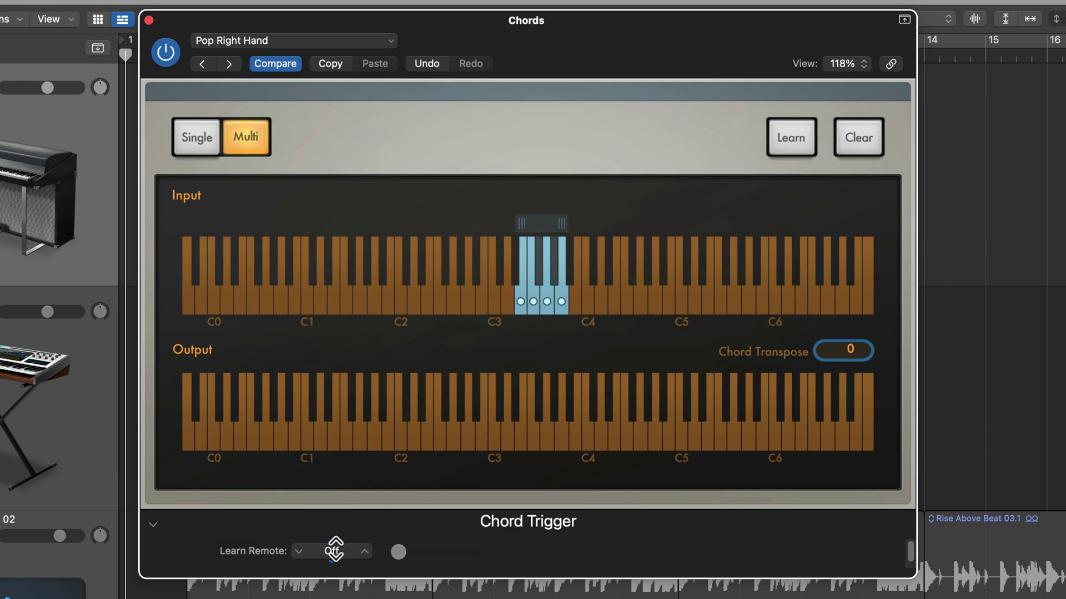
left_click_drag(398, 552, 430, 552)
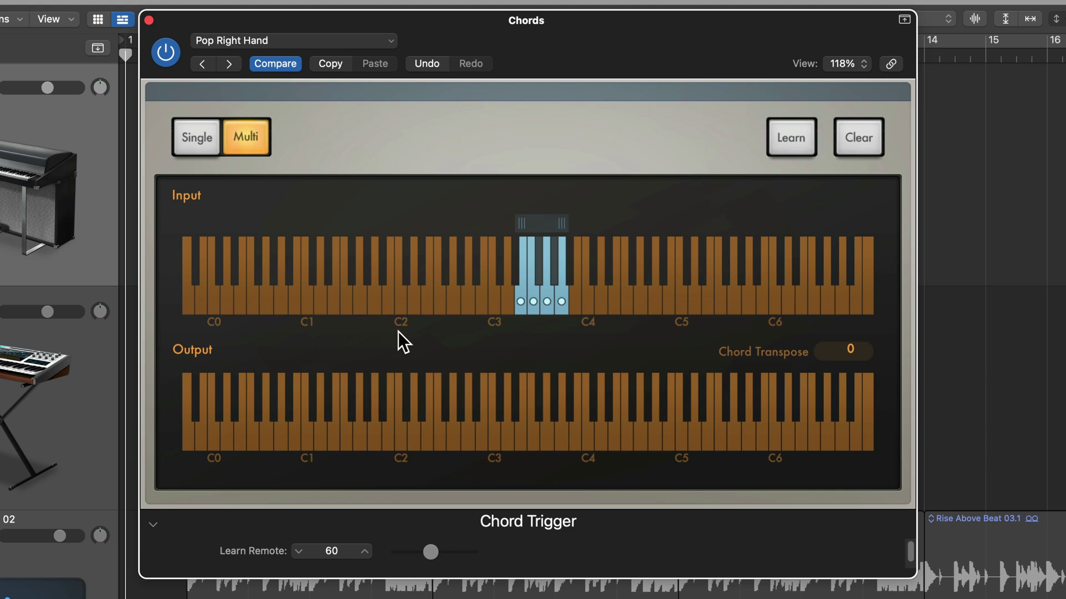
Set Learn Remote to 48 and try to reopen the C3 trigger key's chord for learning
double_click(332, 550)
type("48")
key("Return")
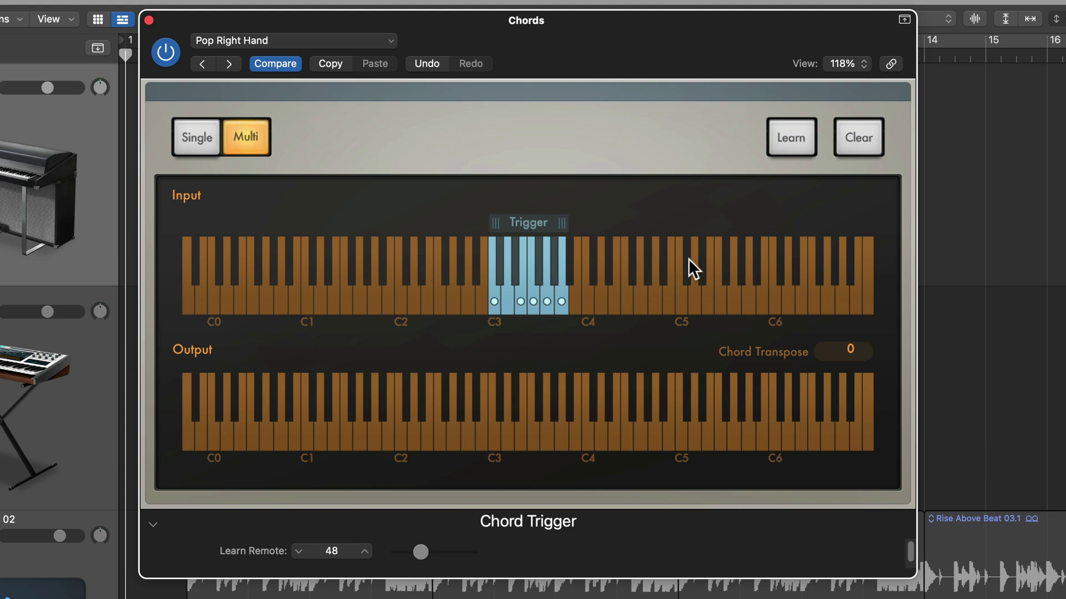
left_click(788, 139)
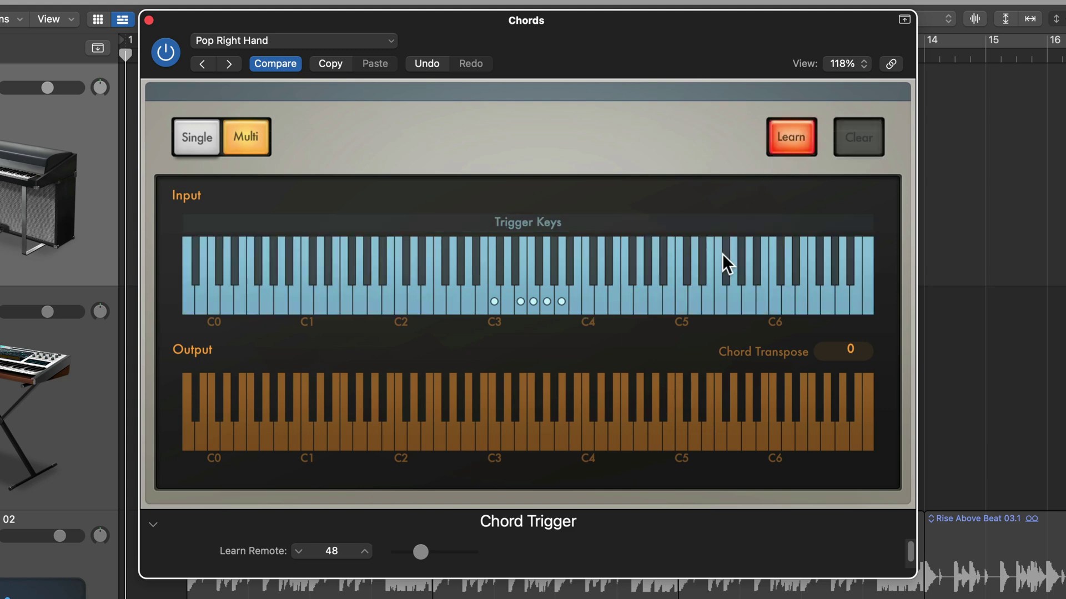
left_click(494, 303)
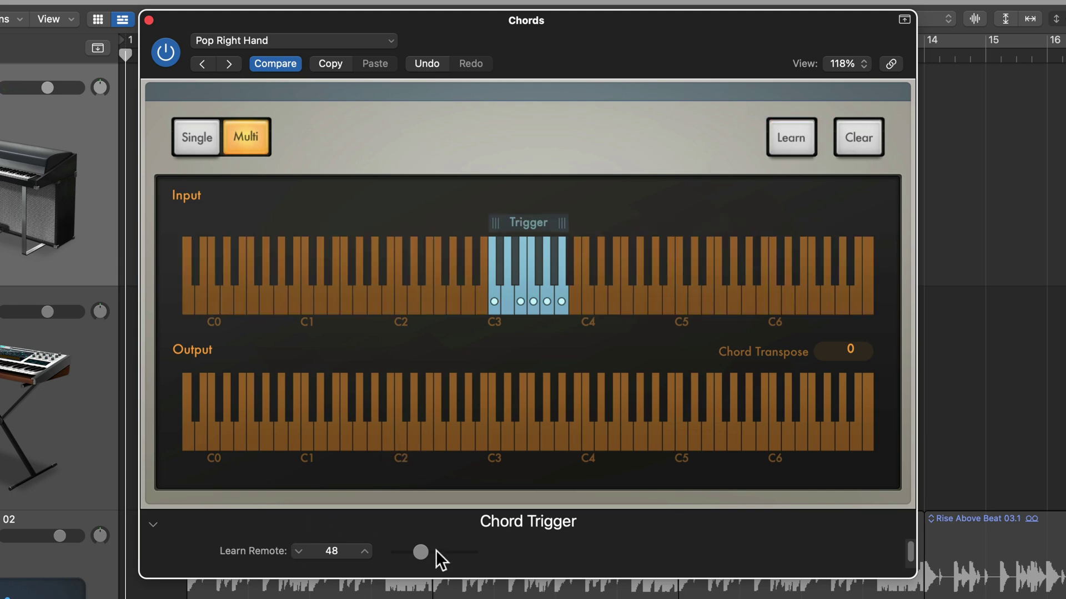
Set Learn Remote to Off and add C2 and C1 to the chord on the C3 trigger key
left_click_drag(413, 547, 356, 551)
left_click(768, 147)
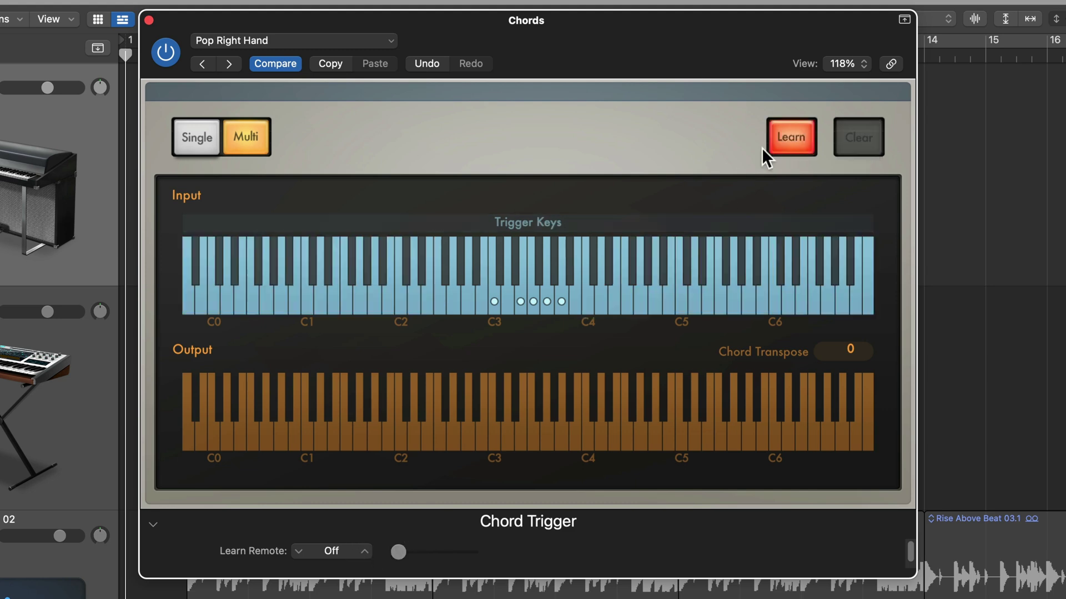
left_click(495, 294)
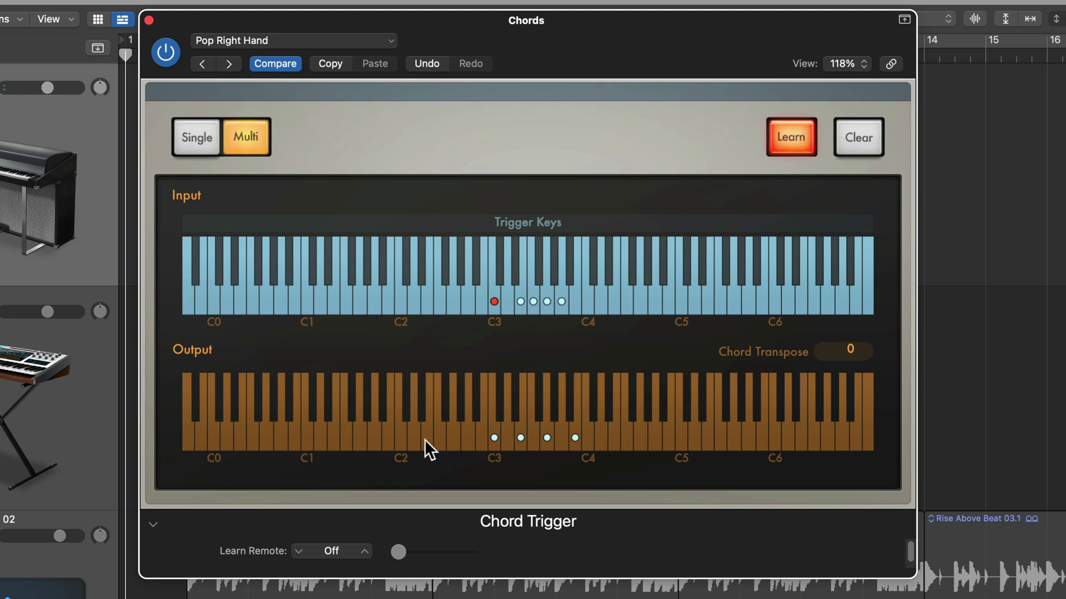
left_click(400, 438)
left_click(307, 438)
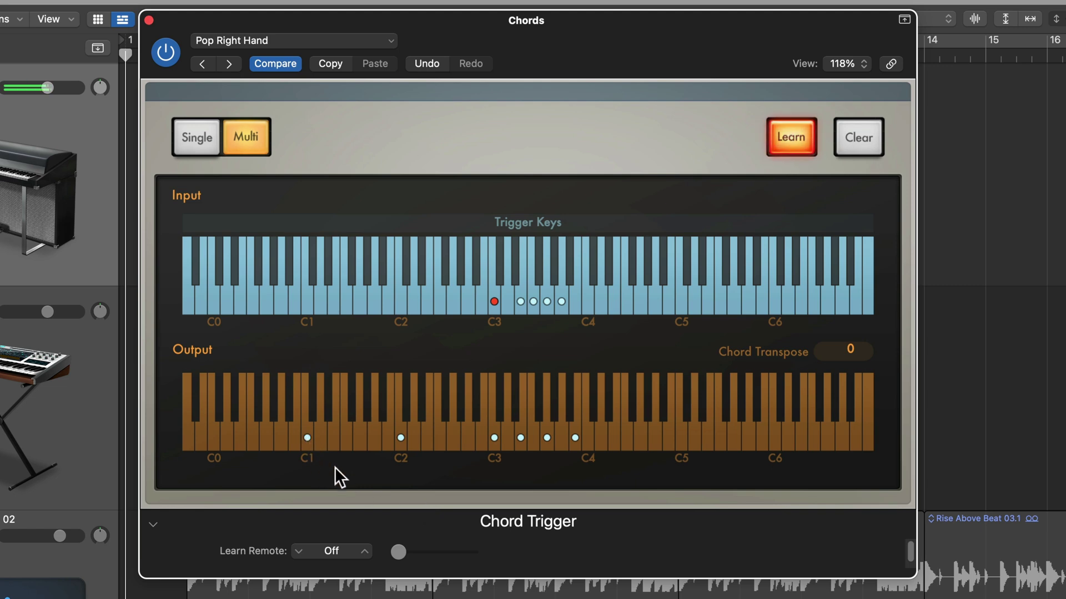
left_click(804, 126)
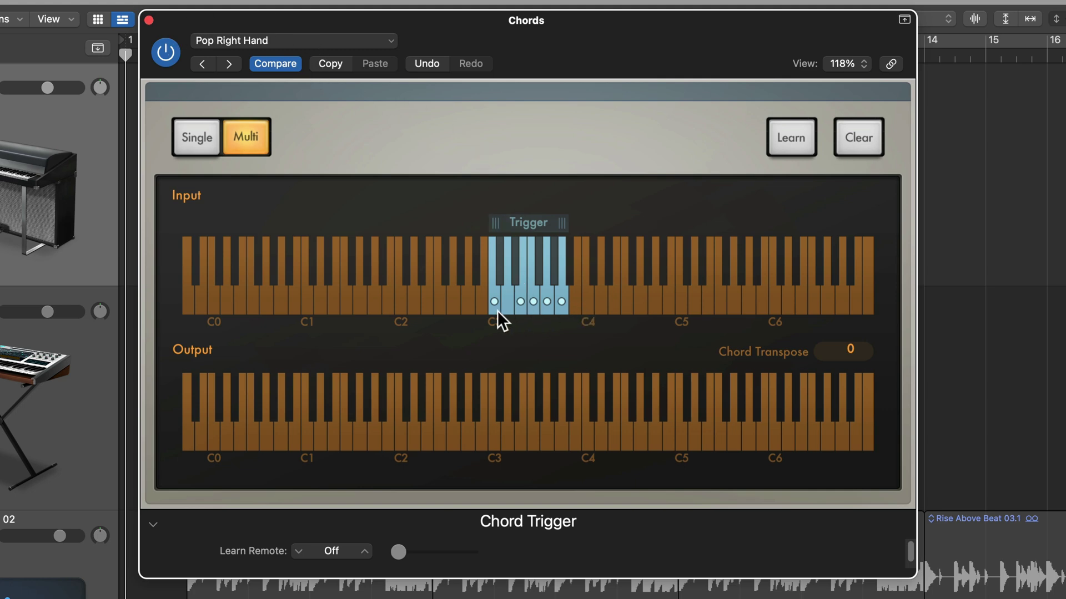
Save the plug-in setting as "A Minor Custom Voicings" in the Chord Trigger folder and check the preset list
left_click(344, 40)
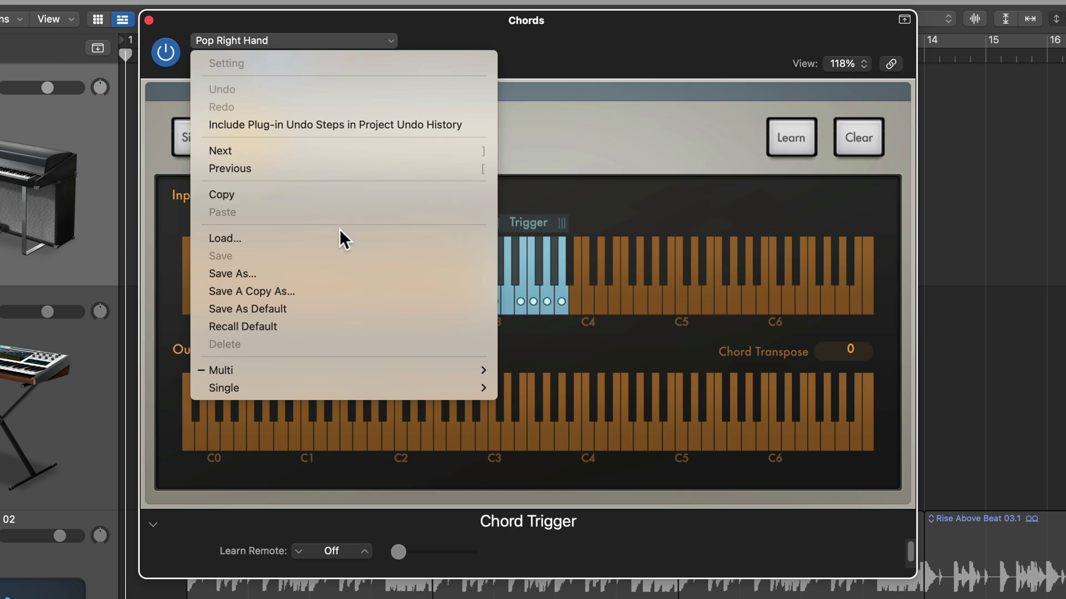
left_click(339, 272)
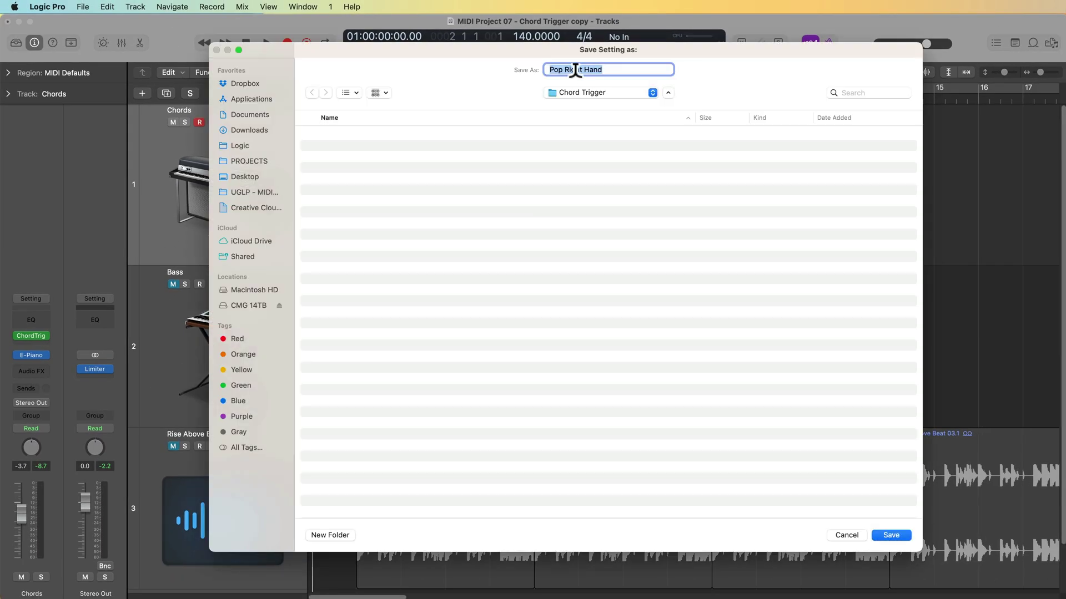
type("A Minor Custom Voicings")
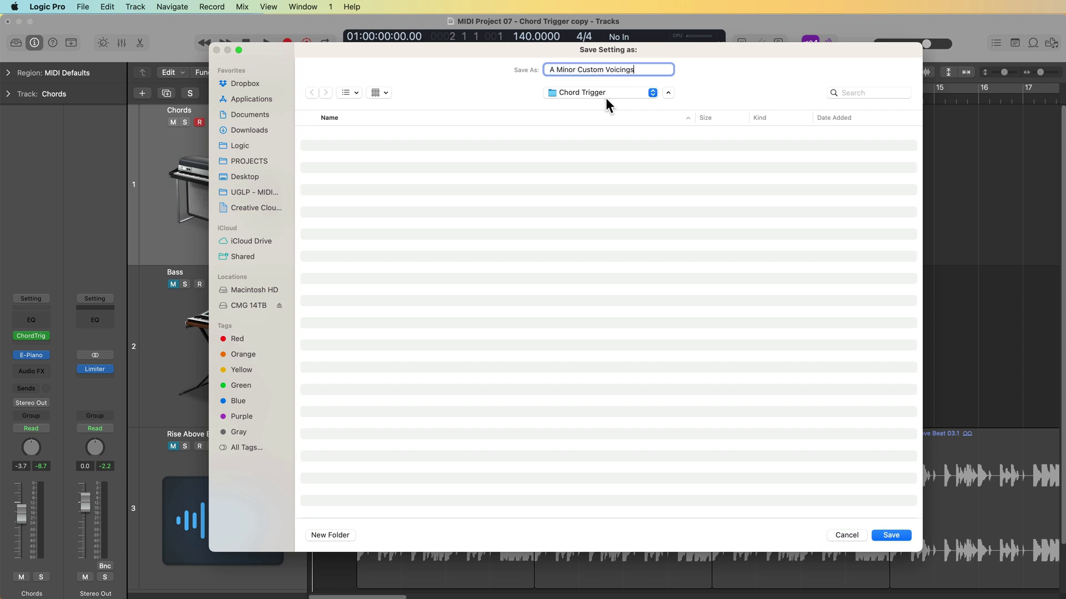
key("Return")
left_click(467, 86)
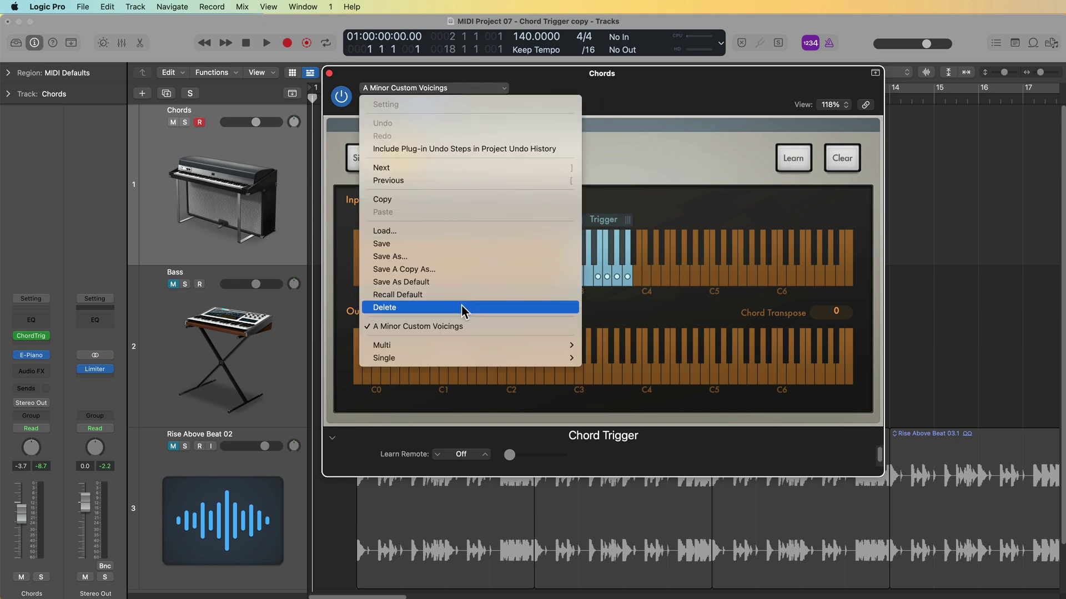
Close the Chord Trigger window, zoom the arrangement out horizontally and look through the MIDI effect options of the Chords track without changing them
left_click(458, 325)
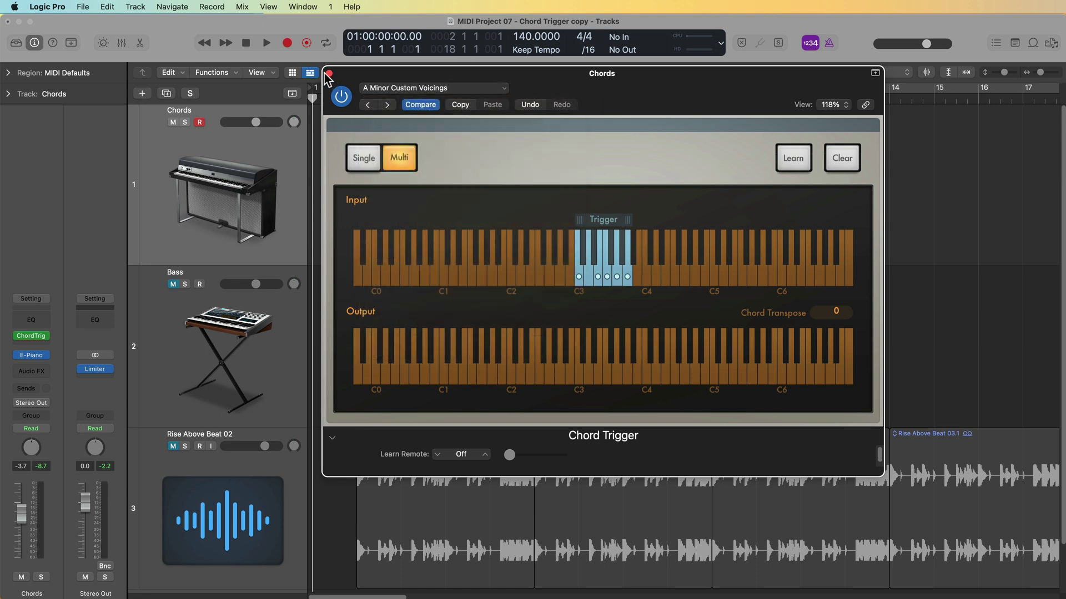
left_click(329, 74)
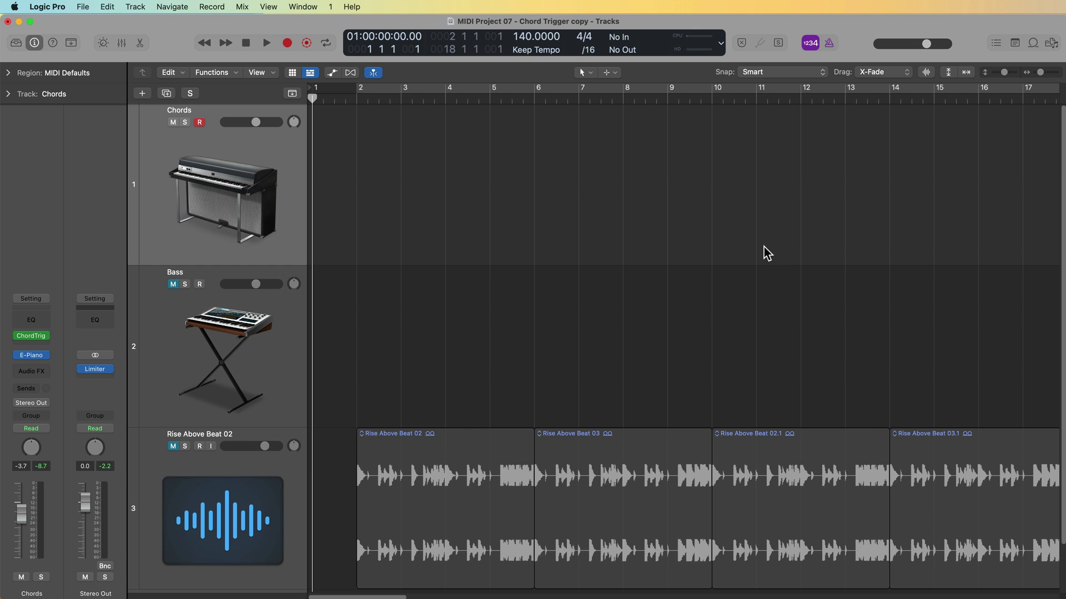
key("super+Left")
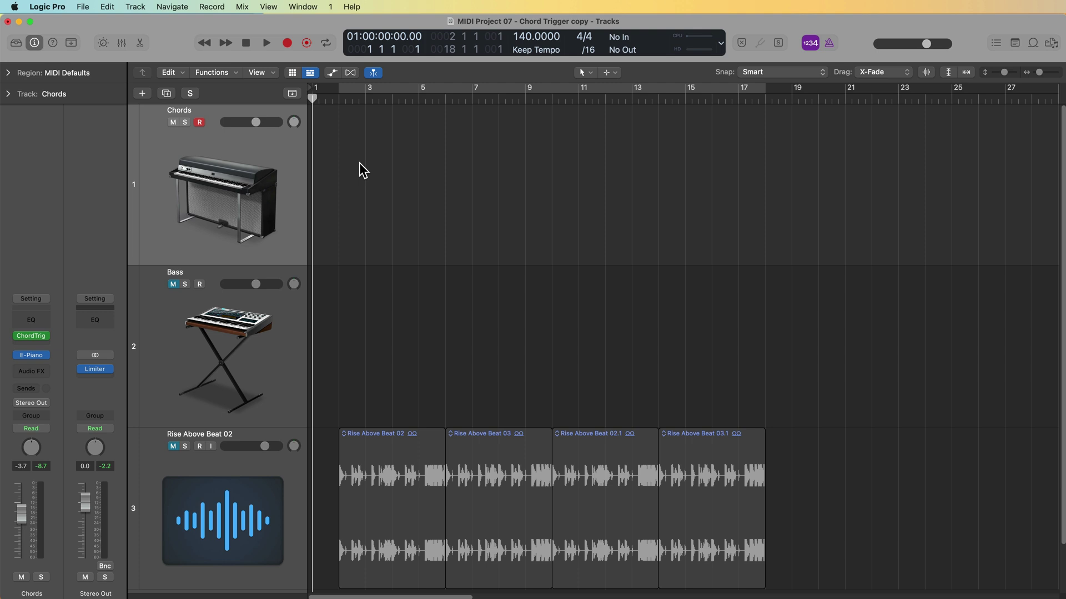
scroll(359, 162, "down", 1)
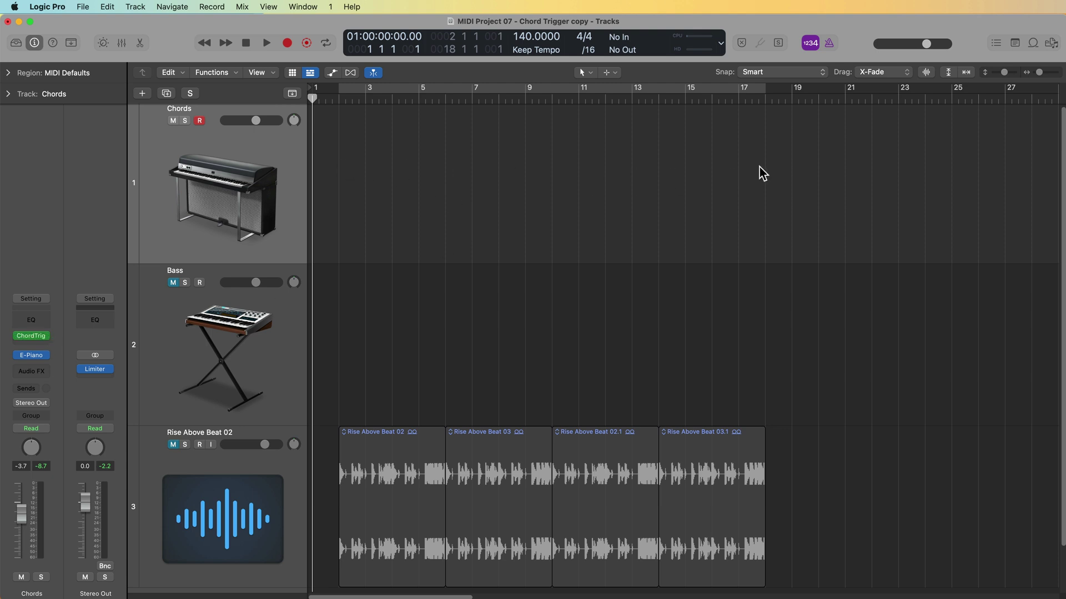
left_click(45, 335)
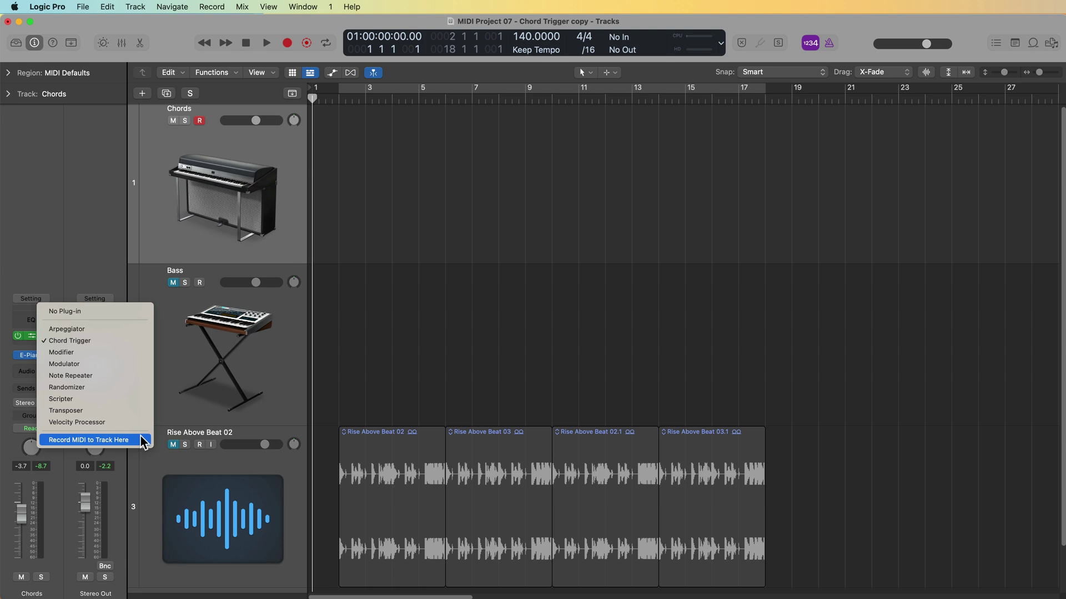
left_click(69, 214)
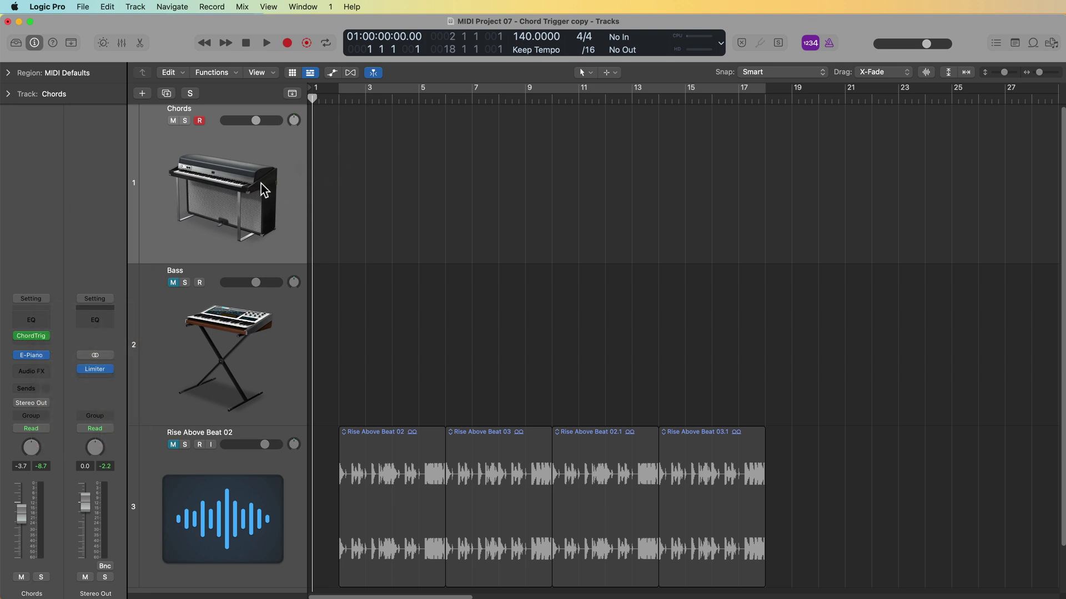
Record a trigger-key performance on the Chords track from bar 2 to about bar 10 and disarm the track
key("r")
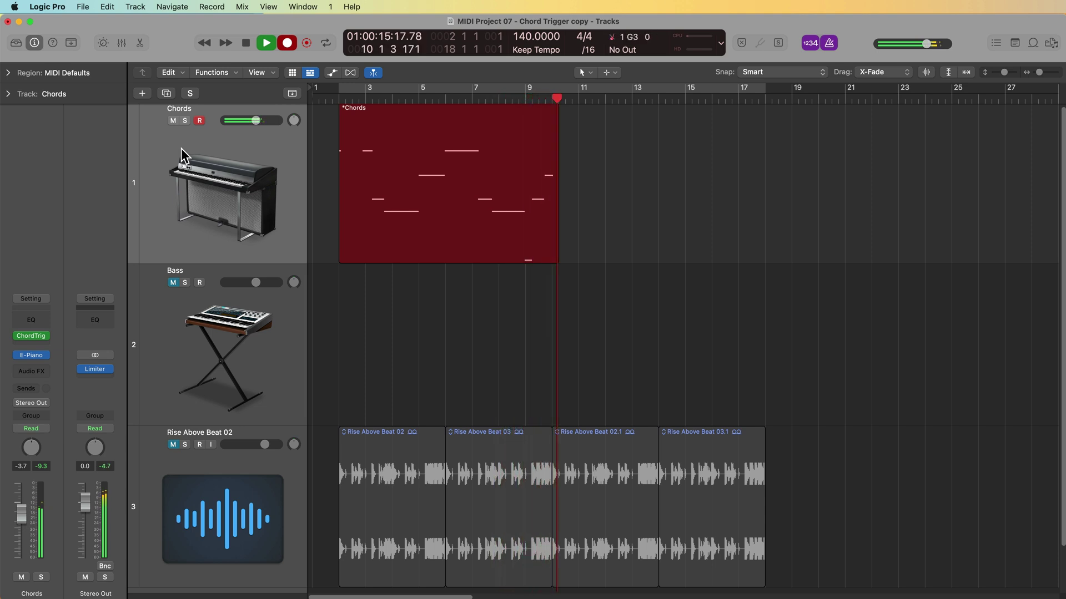
key("space")
left_click(200, 121)
left_click(424, 316)
Quantize all notes of the recorded Chords region to 1/4 Note and set their velocity to 103
double_click(384, 150)
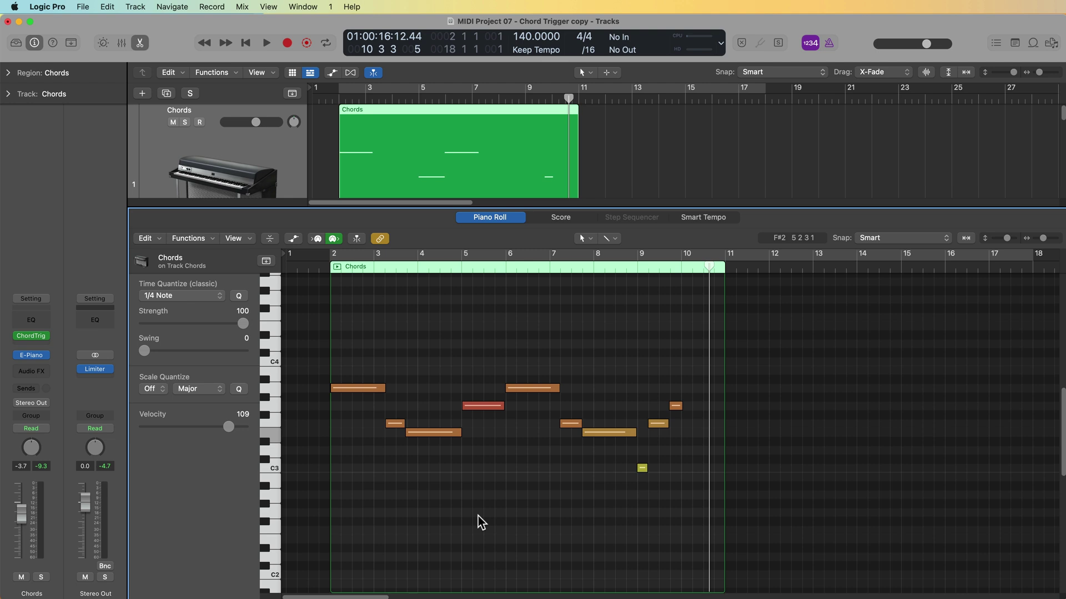
key("super+a")
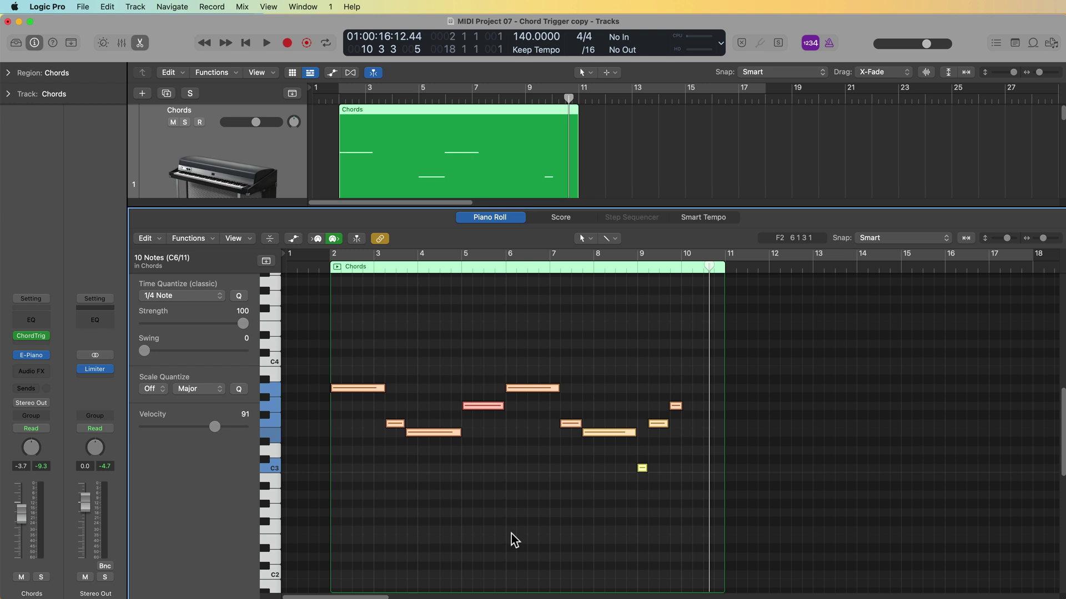
left_click(242, 296)
mouse_move(215, 427)
left_mouse_down()
mouse_move(166, 430)
mouse_move(266, 432)
mouse_move(205, 456)
mouse_move(225, 445)
left_mouse_up()
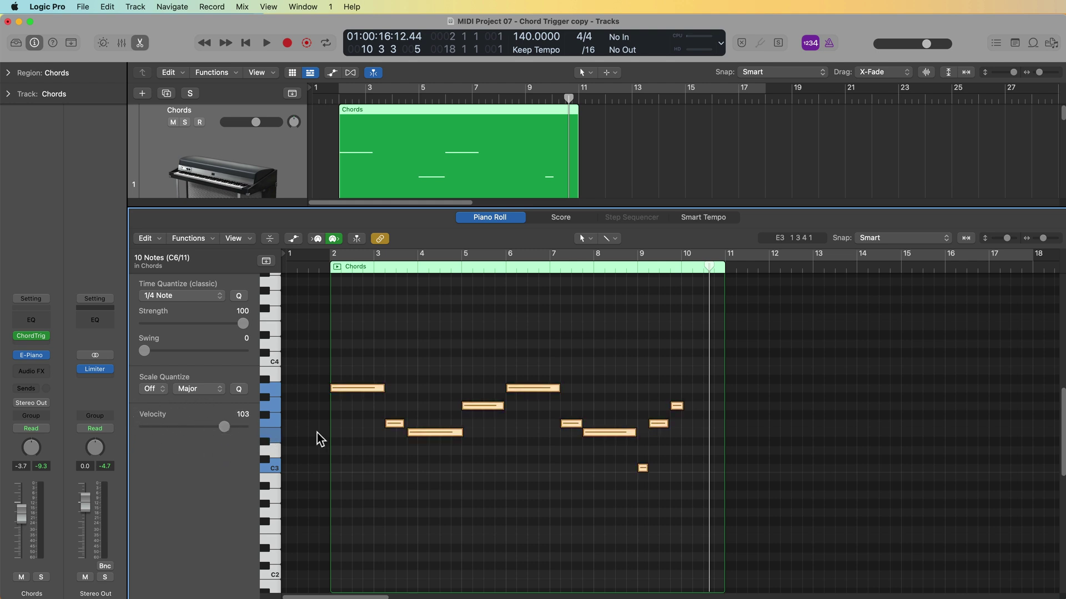
left_click(342, 457)
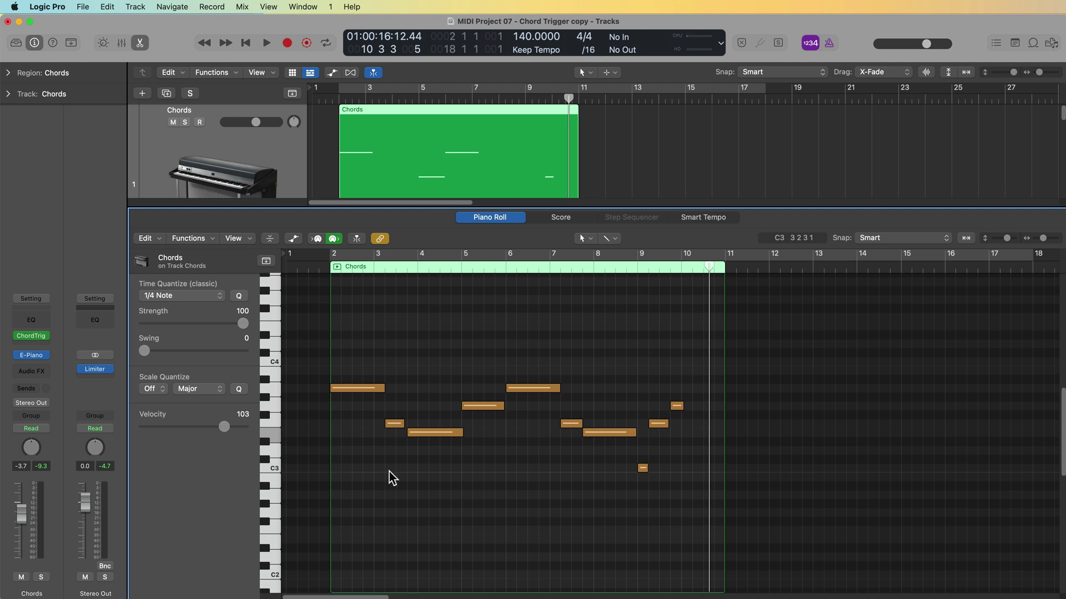
Apply Force Legato to all notes in the Chords region and shorten the last note to end at about bar 10
key("super+a")
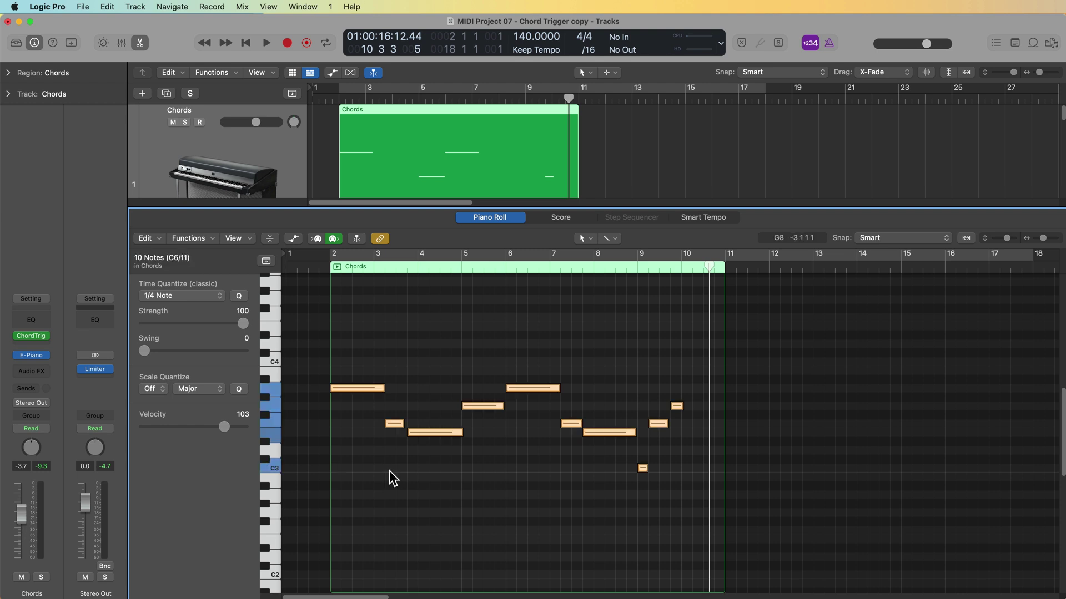
key("shift+backslash")
right_click(346, 438)
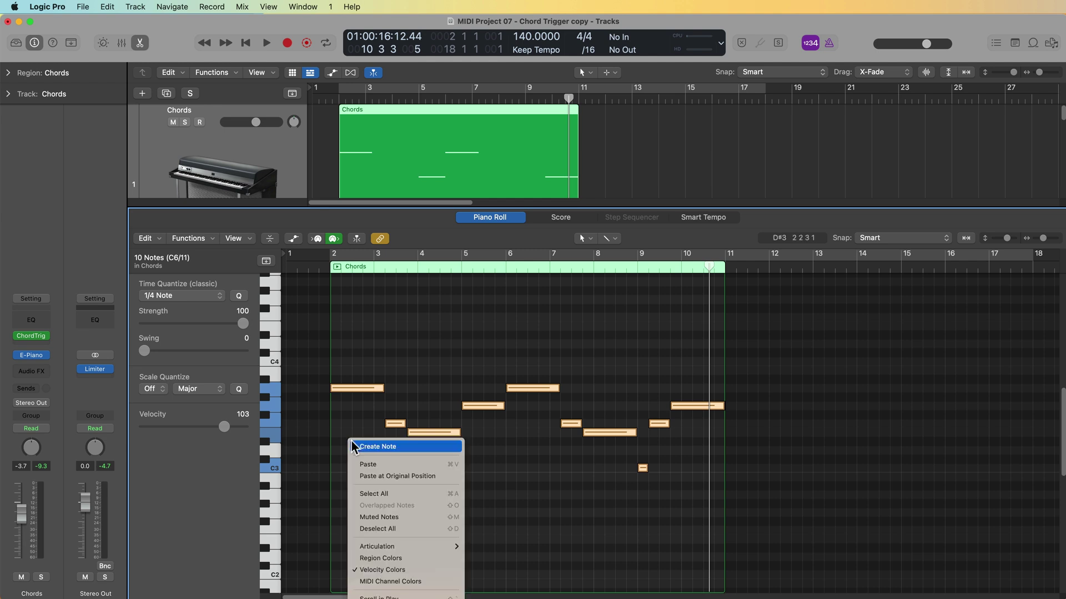
left_click(384, 387)
left_click(788, 426)
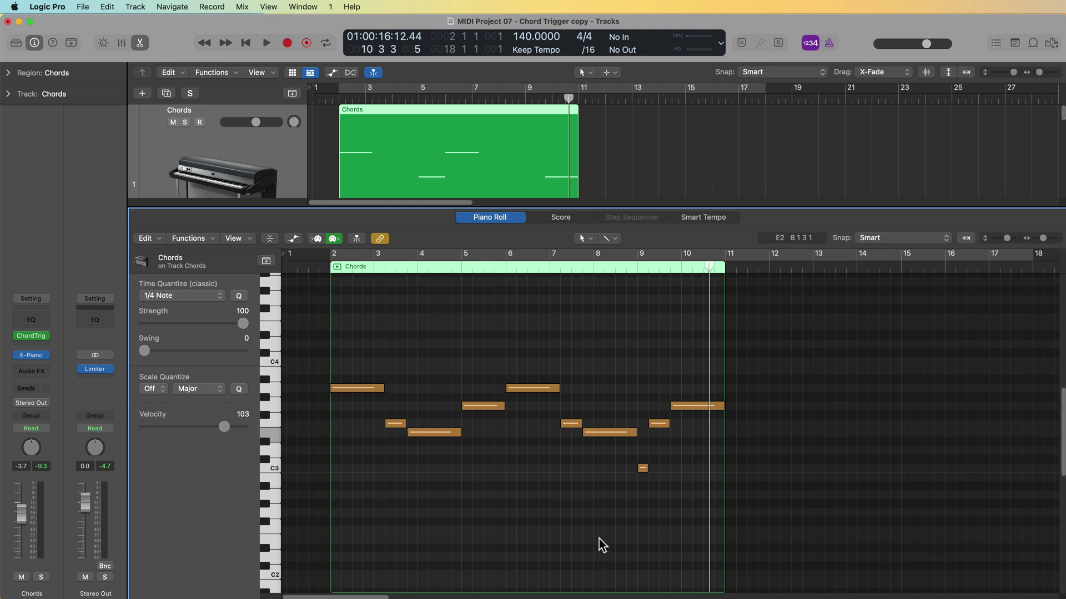
left_click_drag(722, 406, 681, 421)
left_click(688, 371)
Close the Piano Roll, trim the Chords region to end at bar 10 and repeat it once up to bar 18
key("p")
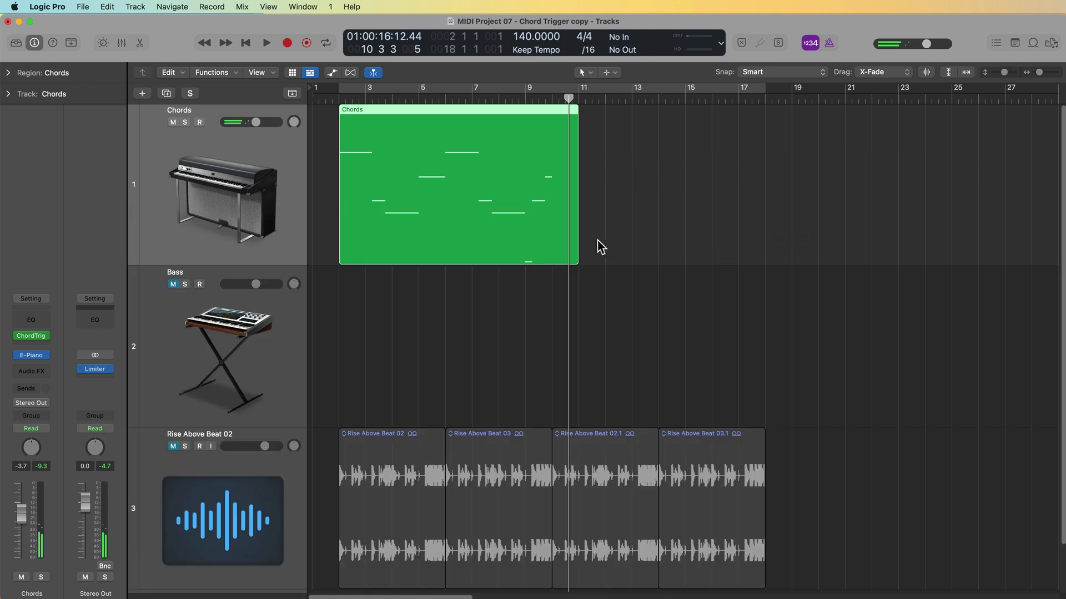
left_click_drag(578, 250, 549, 252)
key("cmd+r")
left_click(644, 338)
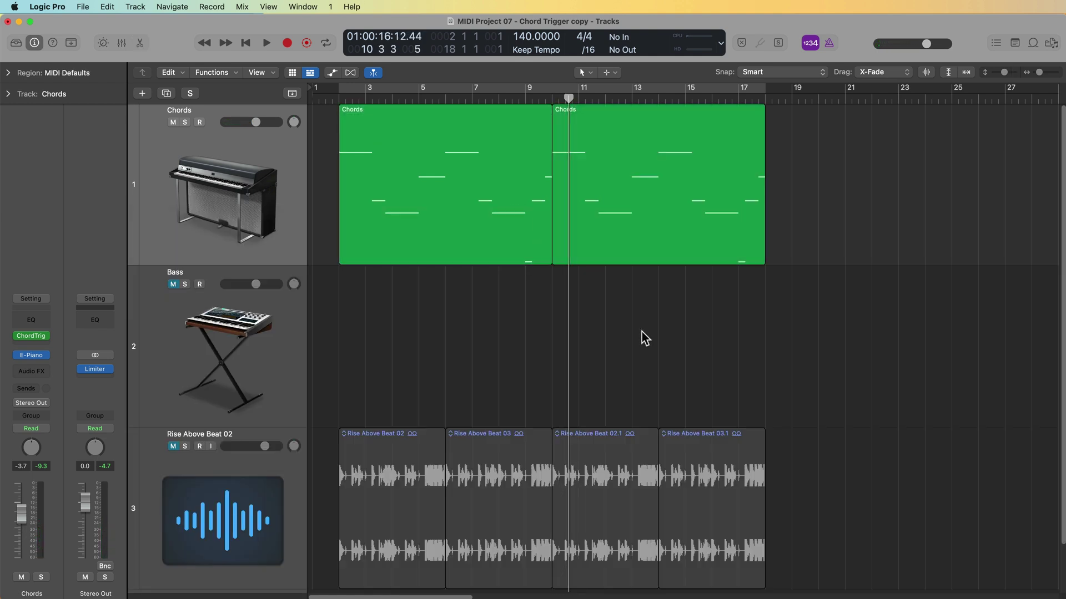
Unmute the Rise Above Beat 02 track and play the Chords and drum regions with cycle mode on from bar 2 to 18
left_click(173, 440)
key("c")
key("space")
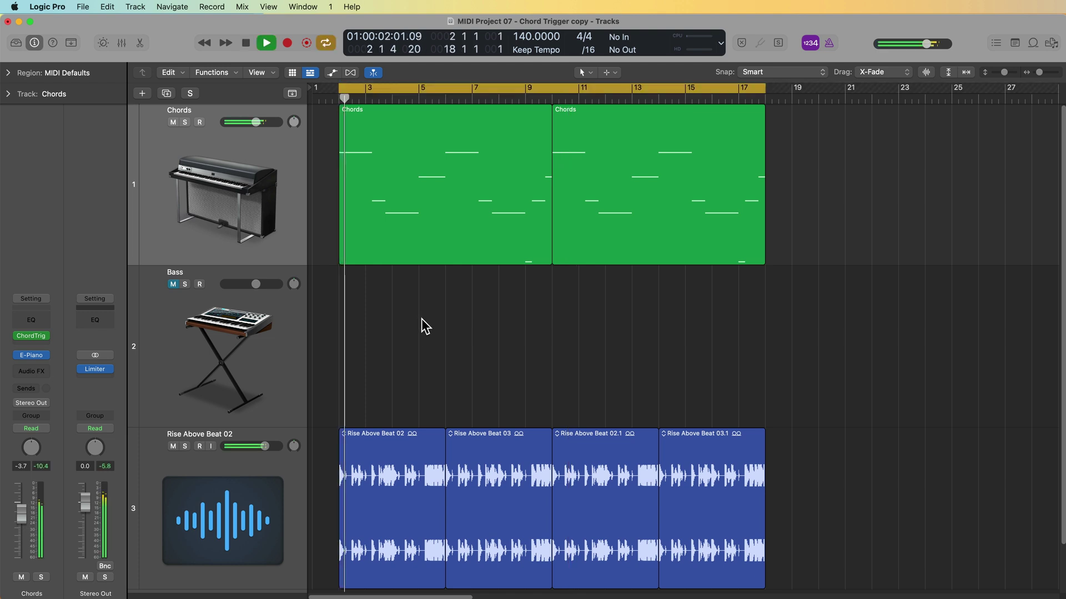
key("super+Up")
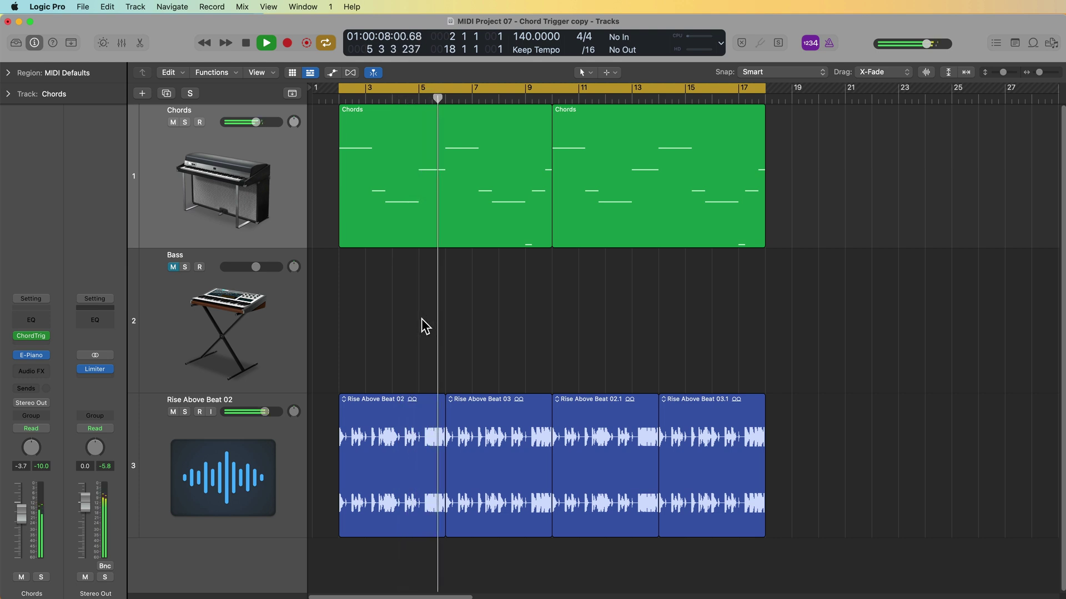
key("space")
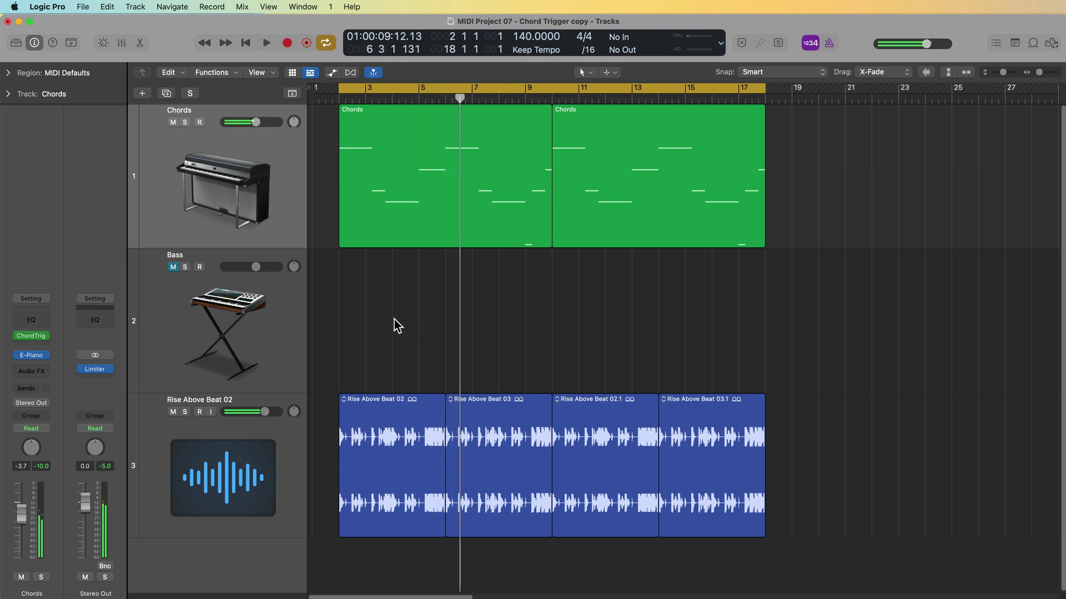
Unmute the Bass track and copy the first Chords region onto it at bar 2
left_click(177, 267)
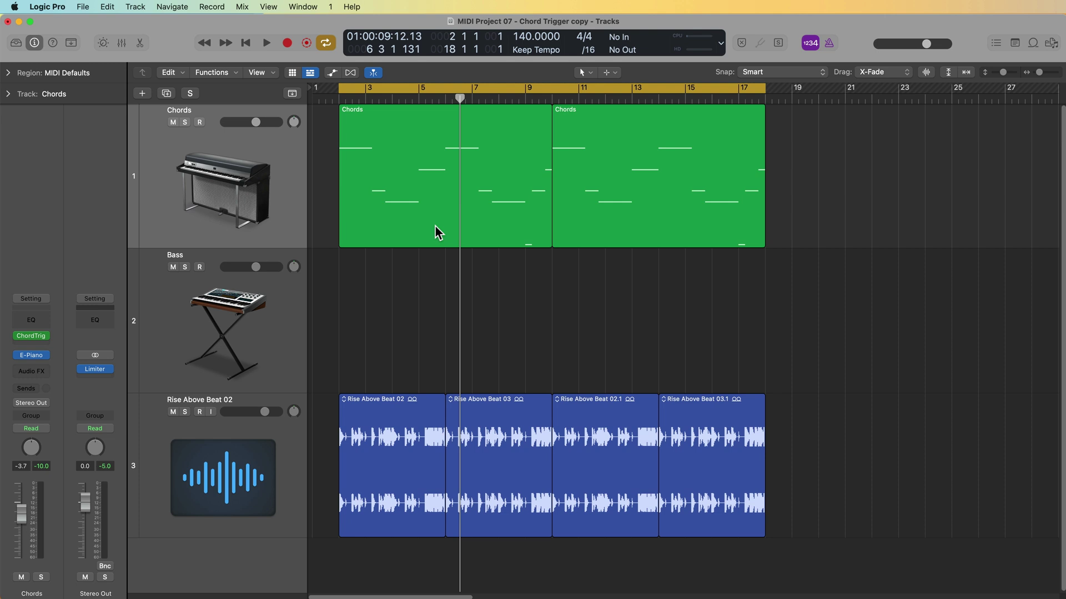
left_click_drag(431, 240, 436, 298)
left_click(602, 300)
Select the Bass track and check which preset its Alchemy instrument uses
left_click(296, 304)
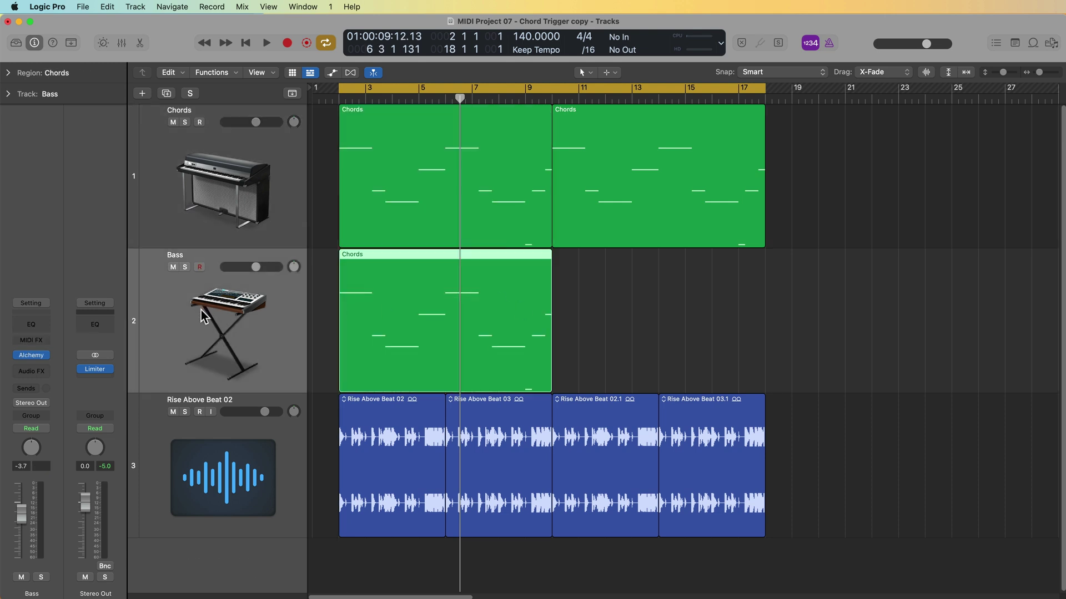
left_click(31, 355)
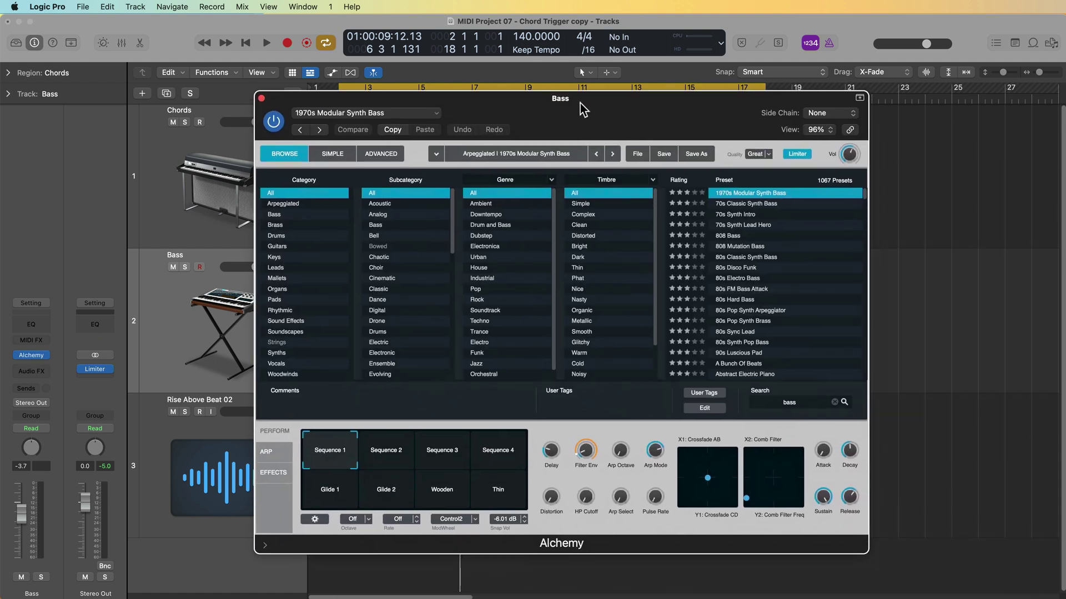
left_click_drag(580, 104, 578, 100)
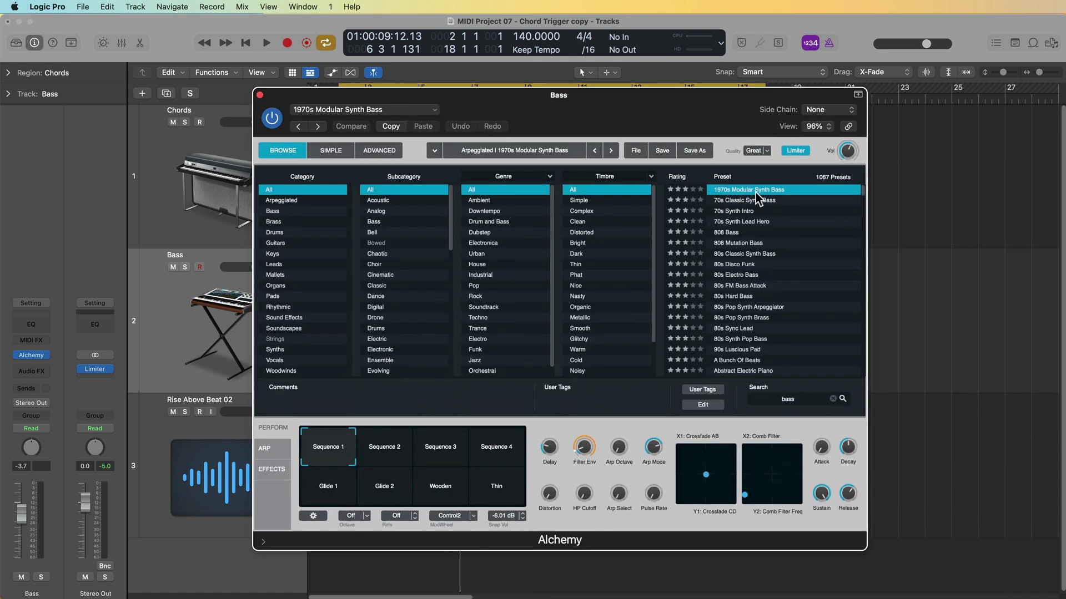
left_click(259, 95)
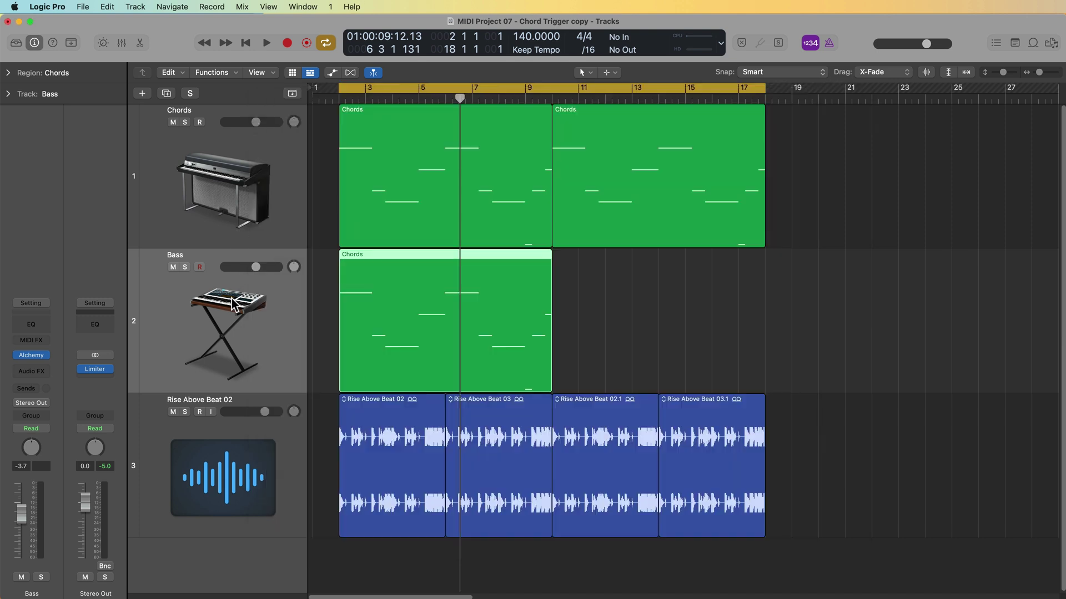
Solo the Bass track, set the cycle range to the copied region from bar 2 to 10 and play it
key("s")
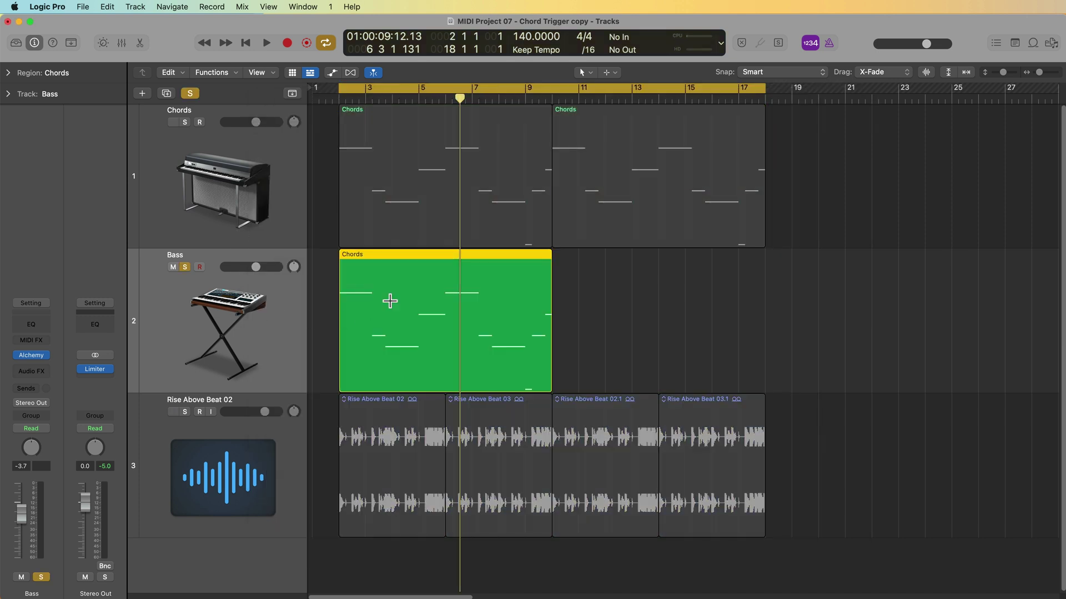
key("super+u")
key("space")
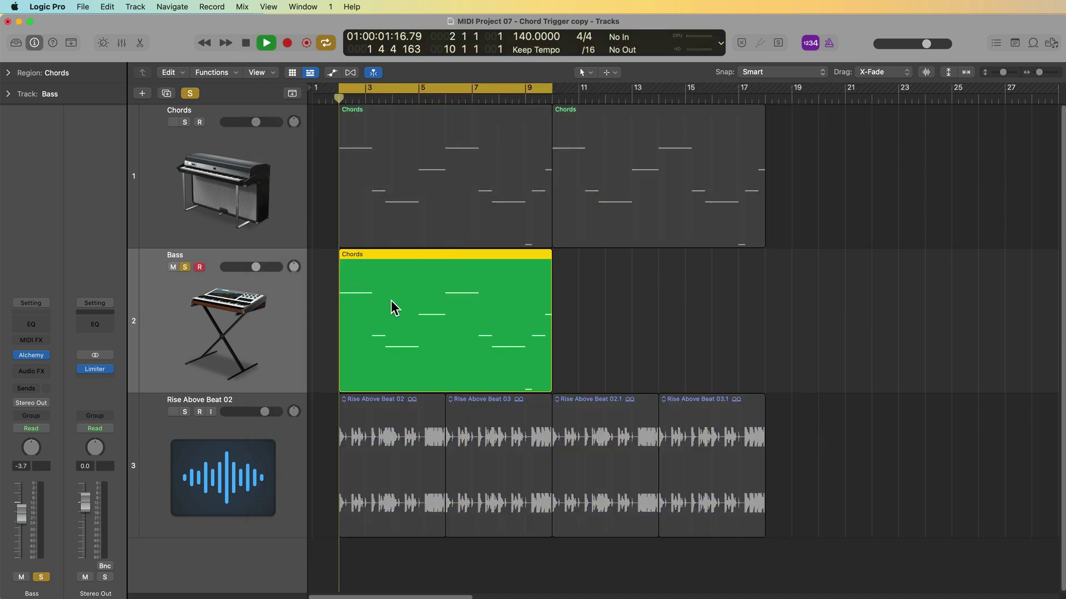
left_click(627, 322)
Transpose all notes of the Bass track's region down by octaves in the Piano Roll and resume playback
double_click(497, 312)
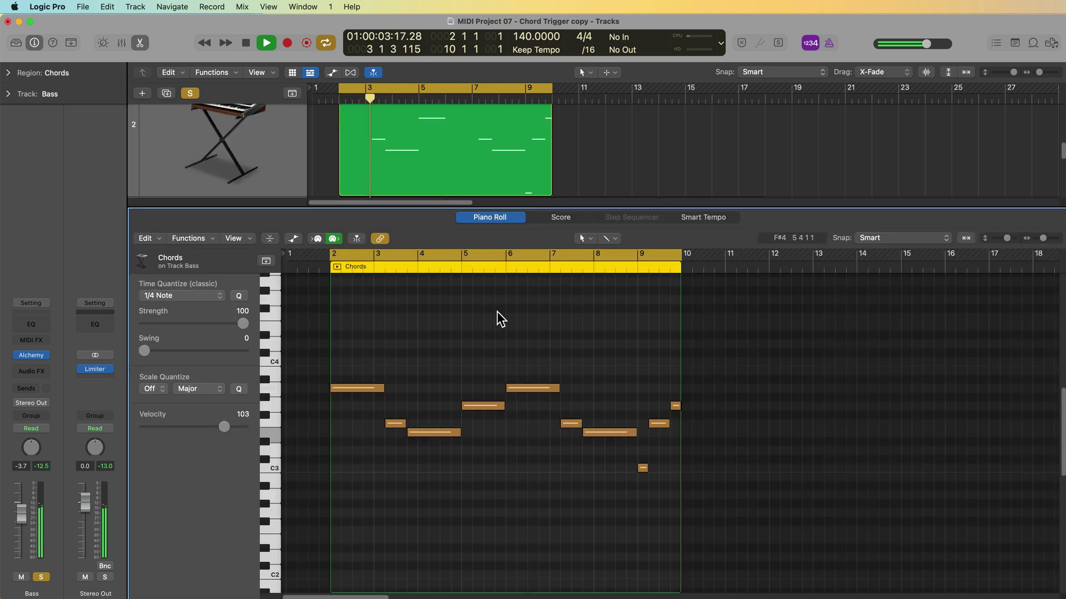
key("space")
key("super+a")
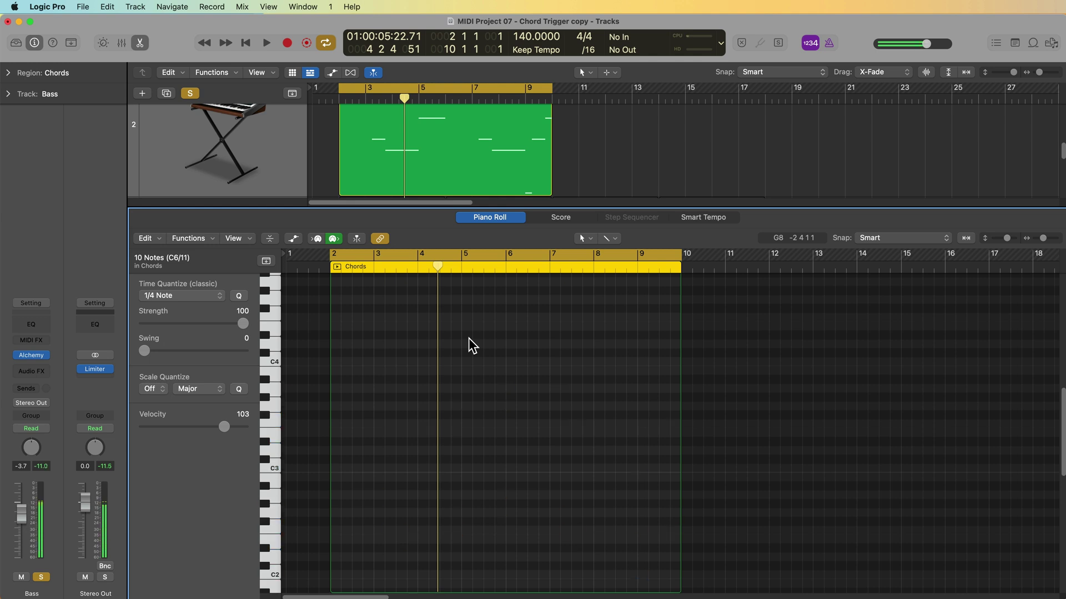
key("space")
key("e")
Repeat the transposed Bass track region once so that it fills bars 10 to 18
left_click(603, 322)
left_click(496, 341)
key("super+r")
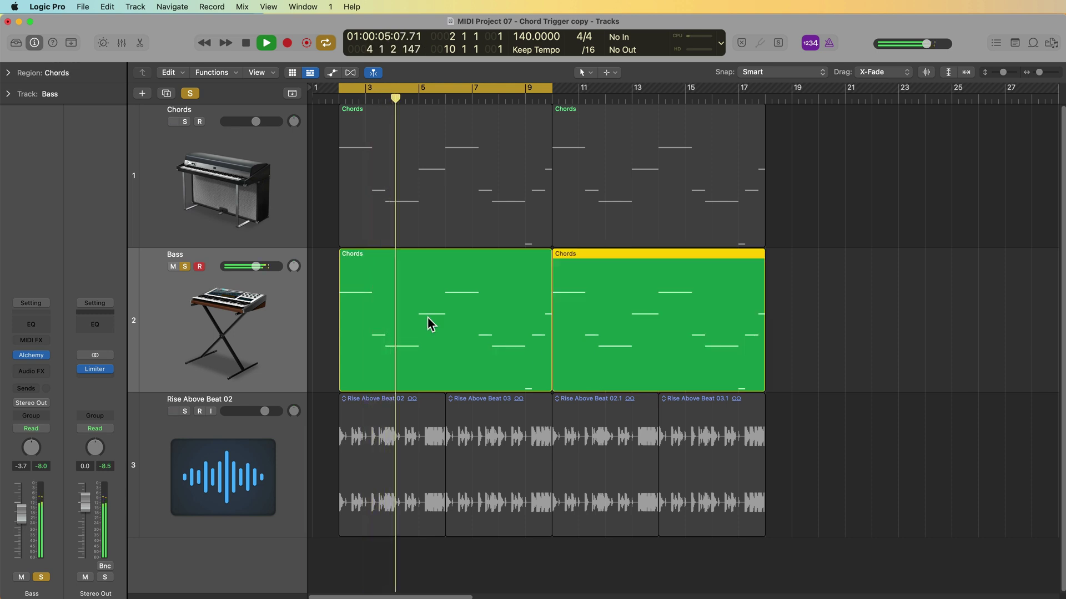
Turn off the Bass track's solo and lower its volume to -4.6 dB while listening to all tracks together
left_click(185, 266)
key("Left")
left_click_drag(256, 266, 254, 267)
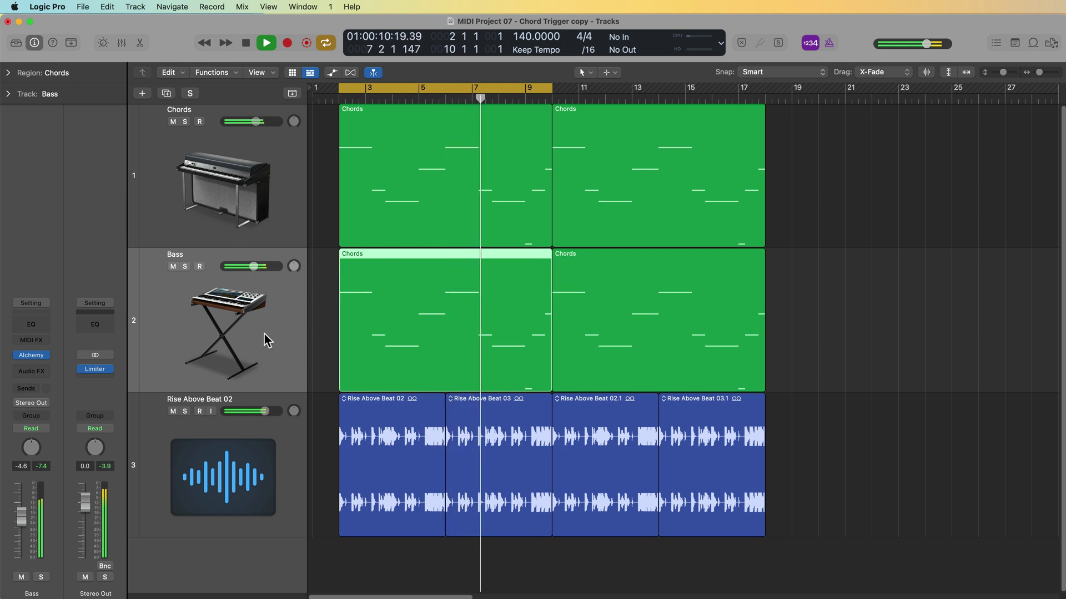
left_click(257, 171)
left_click(807, 203)
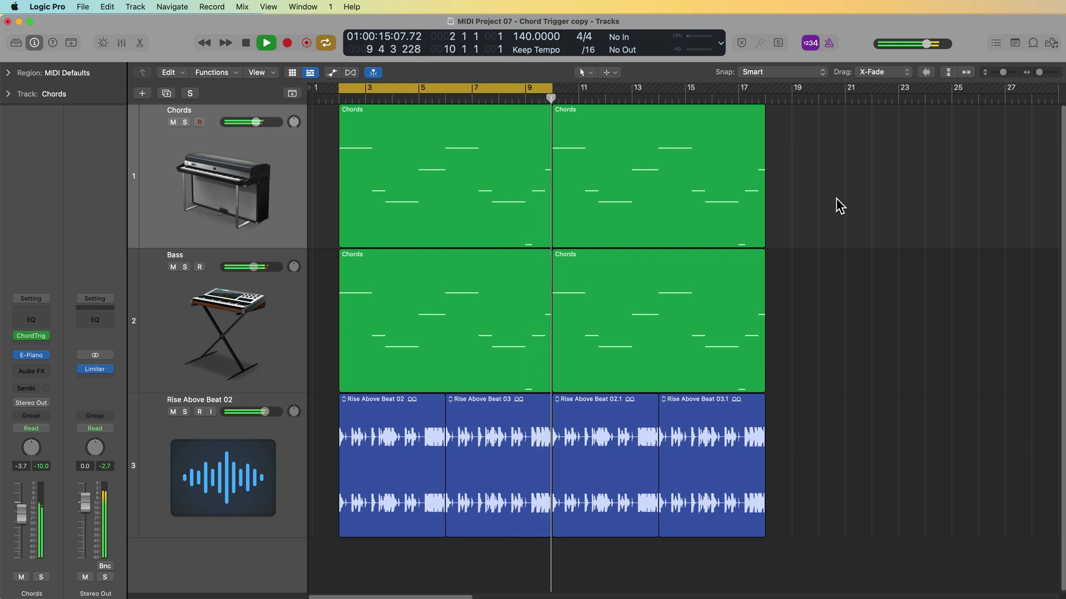
key("space")
Replace the Vintage Electric Piano on the Chords track with the Alchemy instrument
left_click(268, 176)
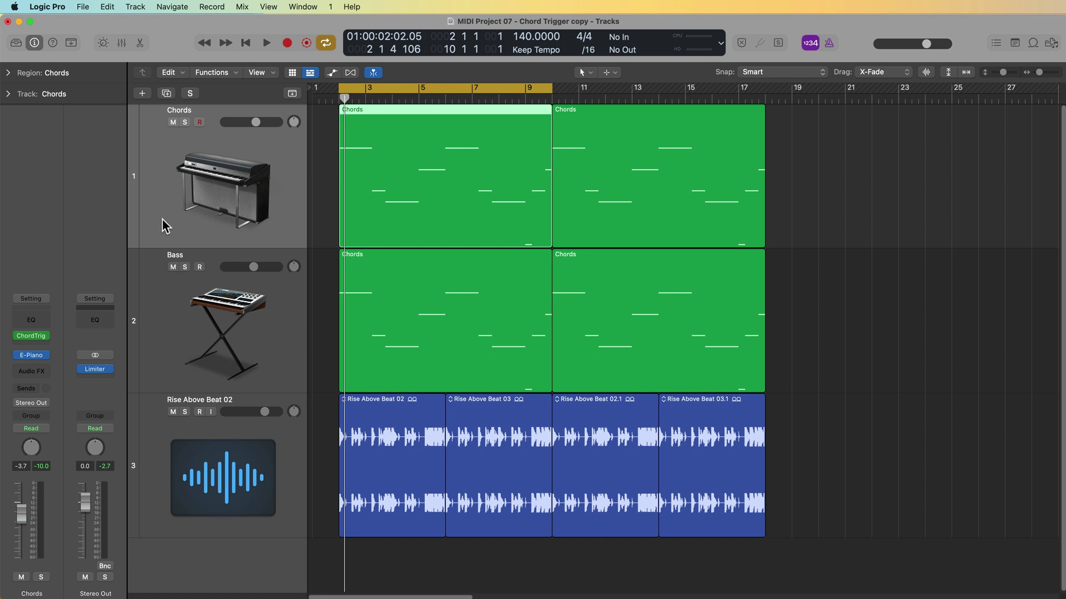
left_click(46, 356)
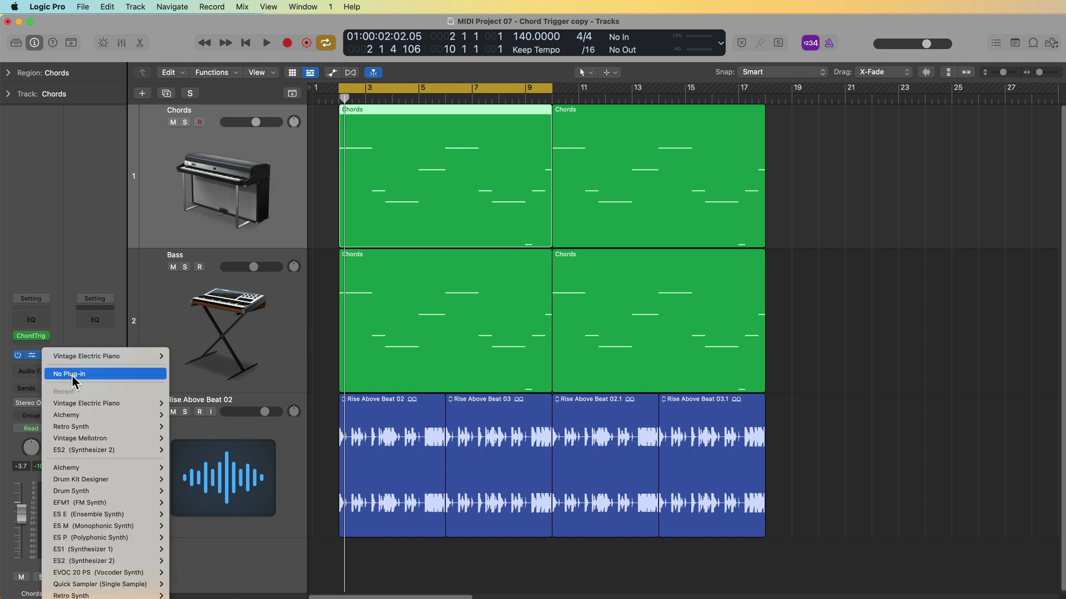
mouse_move(84, 415)
left_click(181, 415)
Load the Big Anthem Arp preset from Alchemy's list of presets filtered by "pluck"
scroll(828, 341, "down", 5)
scroll(828, 341, "down", 3)
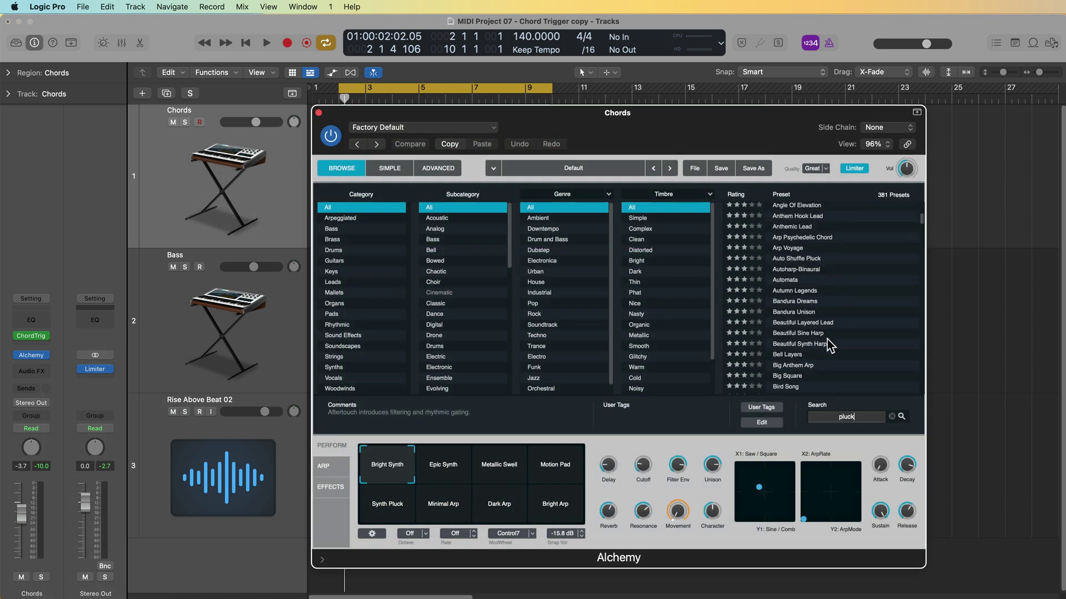
left_click(815, 365)
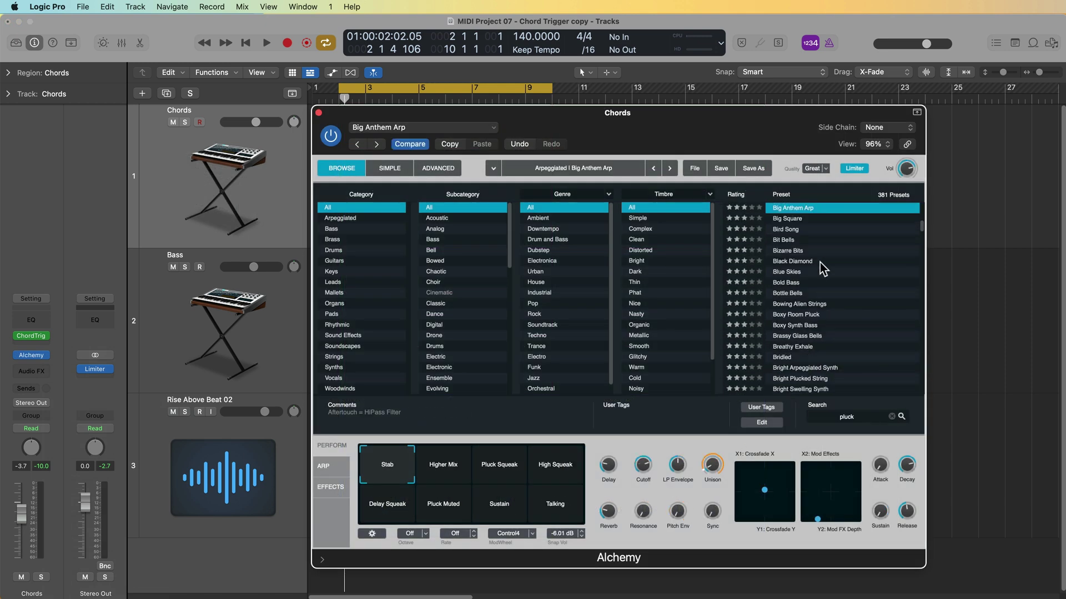
Inspect the effects and arpeggiator settings of Alchemy's Big Anthem Arp preset
left_click(331, 488)
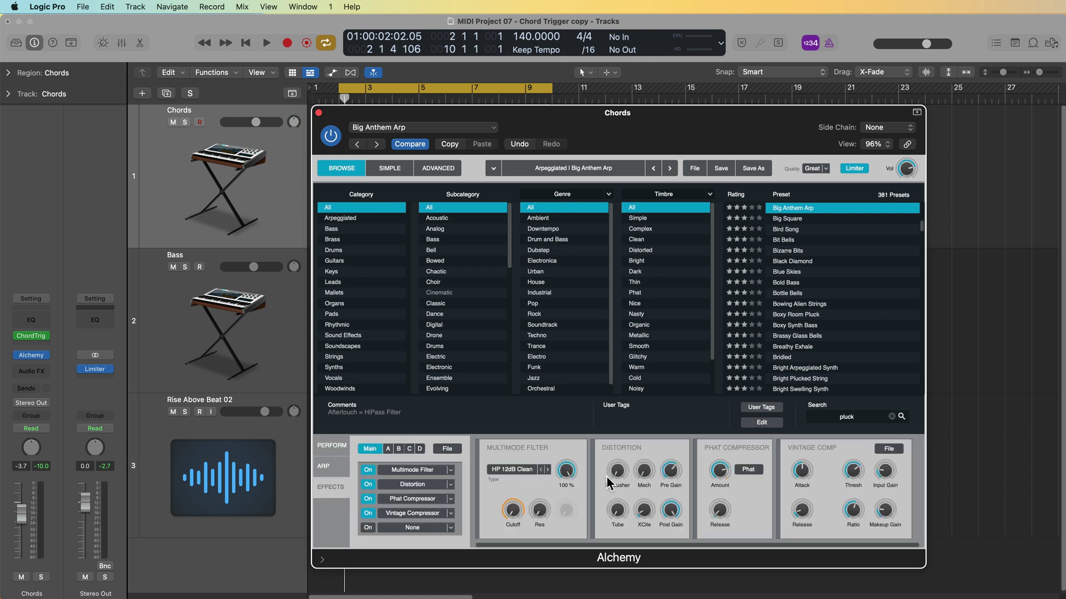
left_click(336, 470)
left_click(338, 446)
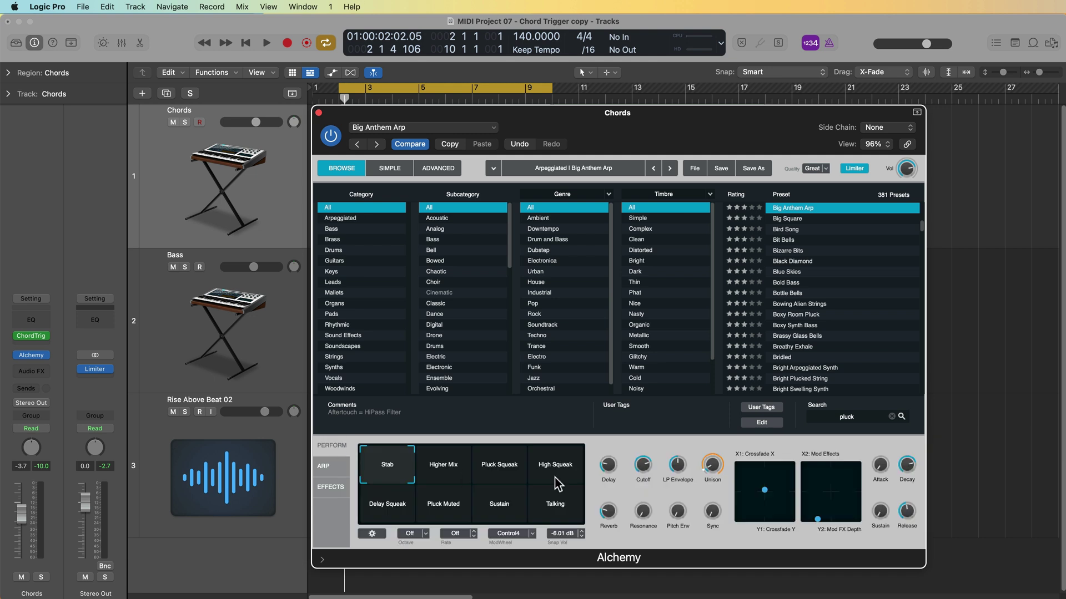
Play all tracks with the Big Anthem Arp sound and move the Alchemy window aside to uncover the regions
key("space")
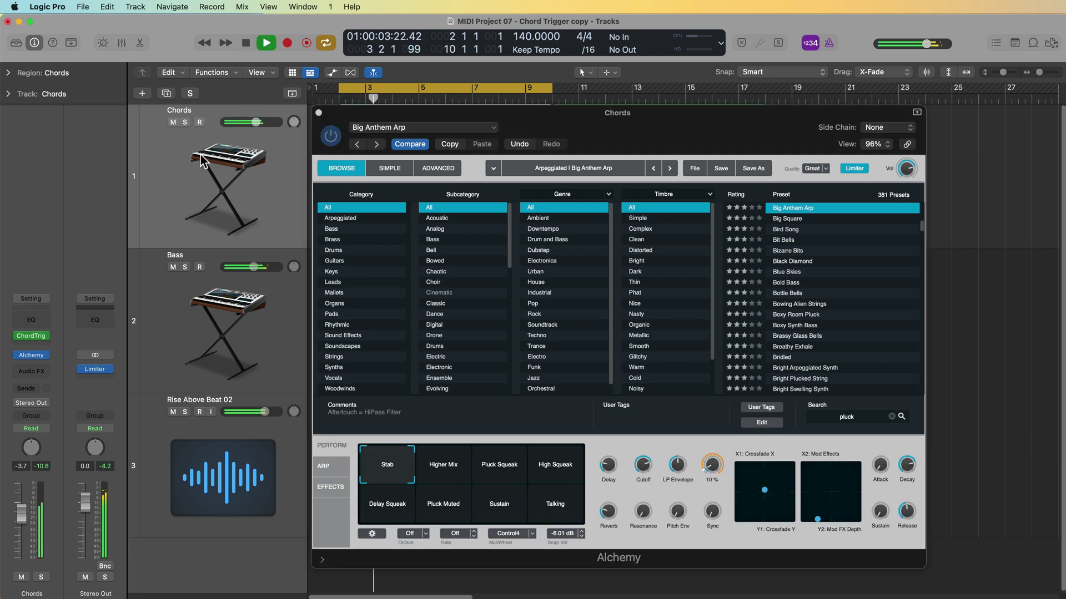
left_click_drag(489, 115, 591, 123)
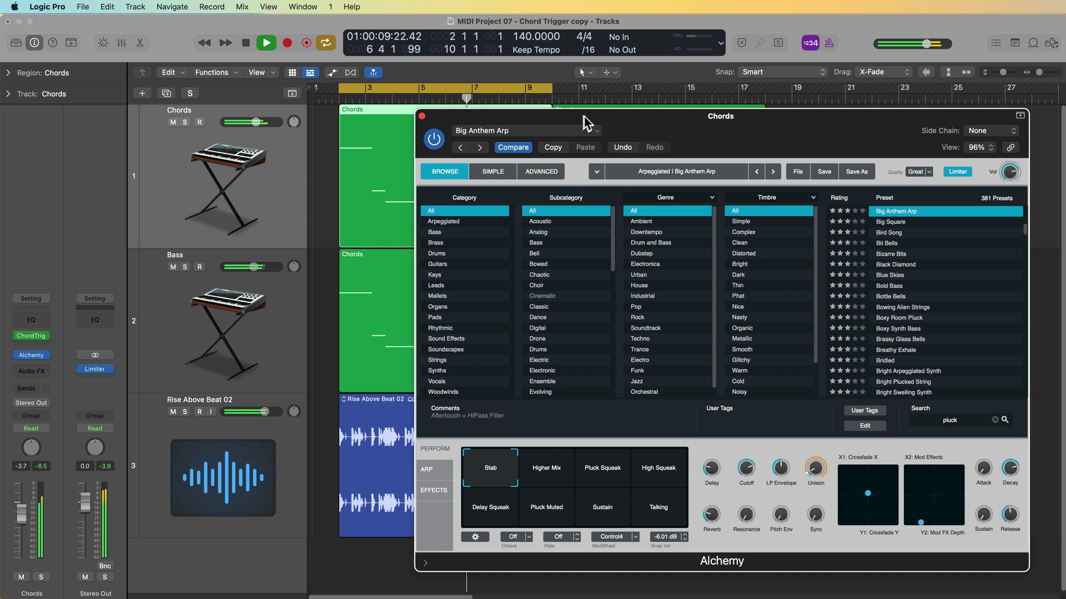
left_click(320, 185)
key("space")
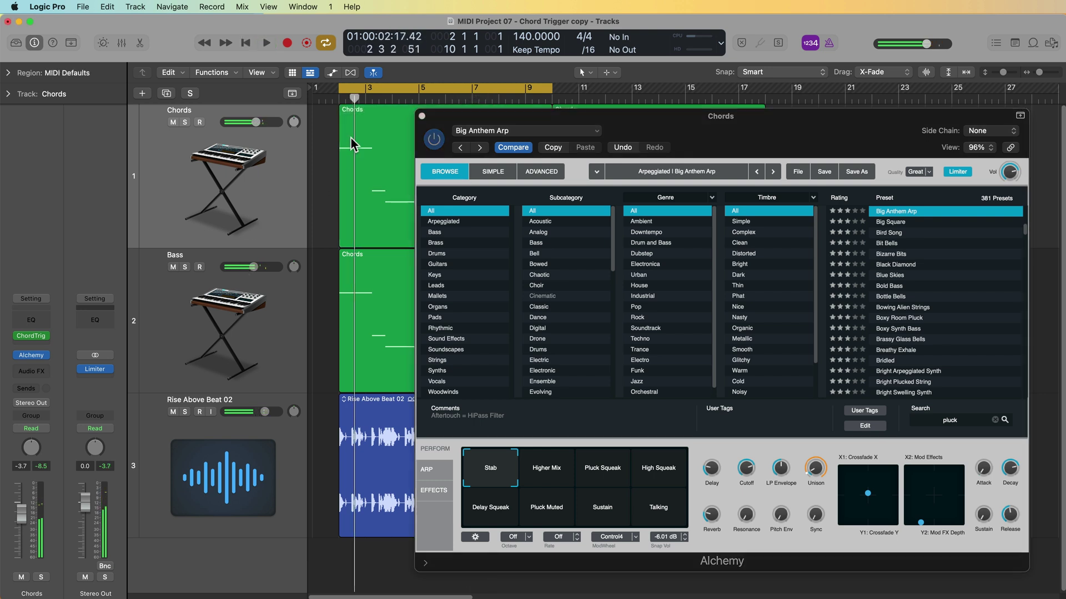
Review the Chord Trigger's custom voicings on the Chords track and the arpeggiator settings inside Alchemy
left_click(354, 125)
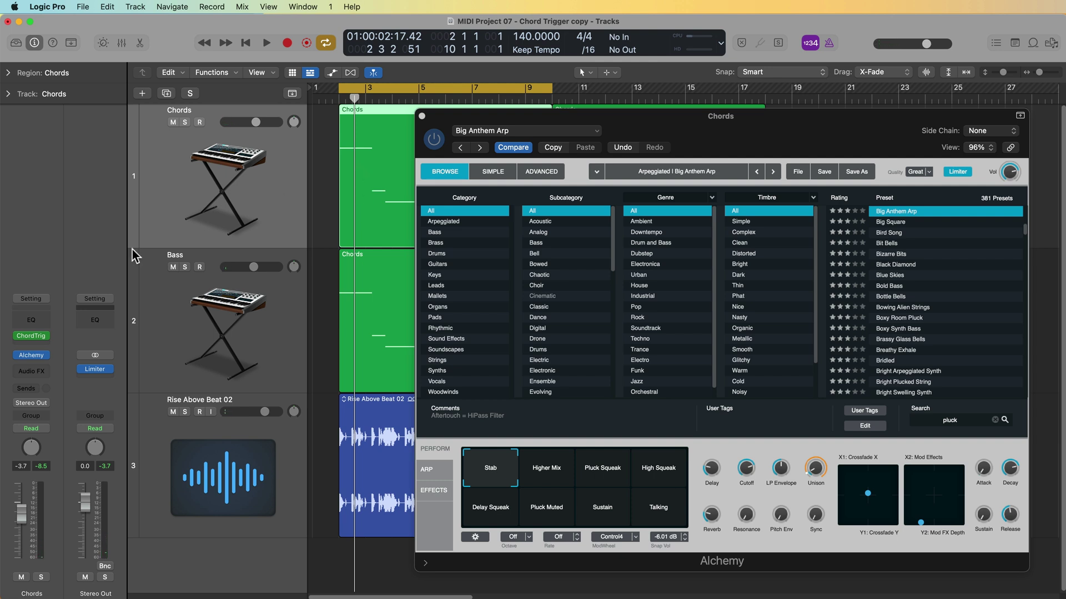
left_click(26, 336)
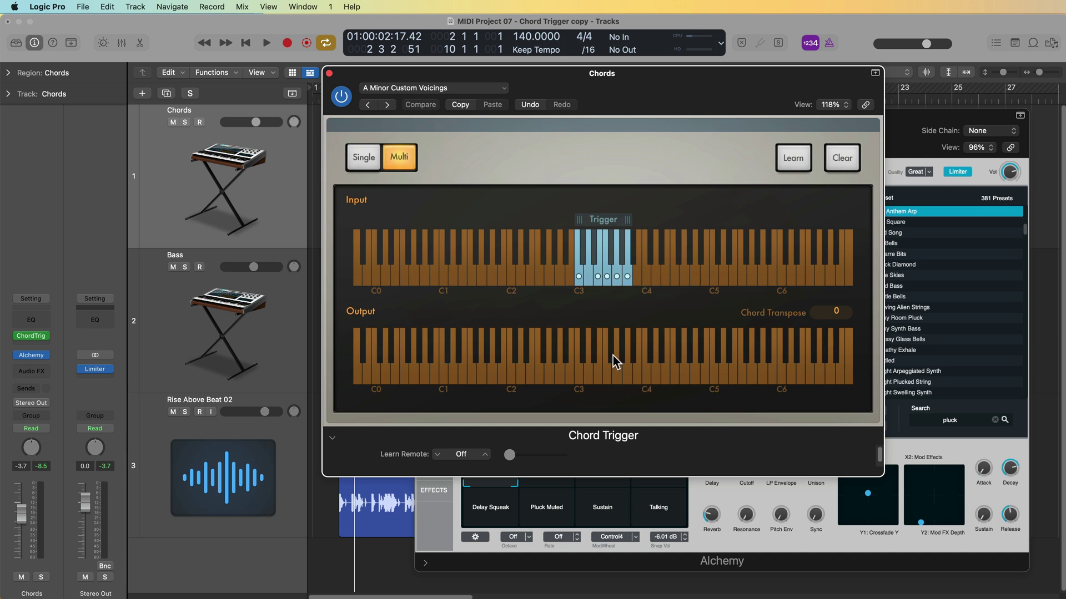
left_click(329, 73)
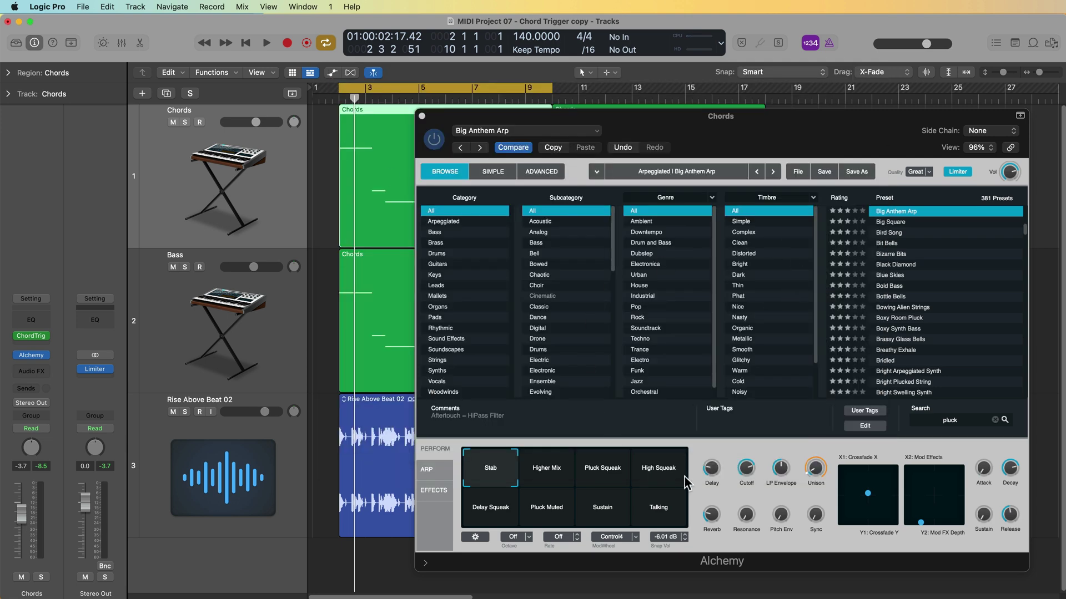
left_click(427, 470)
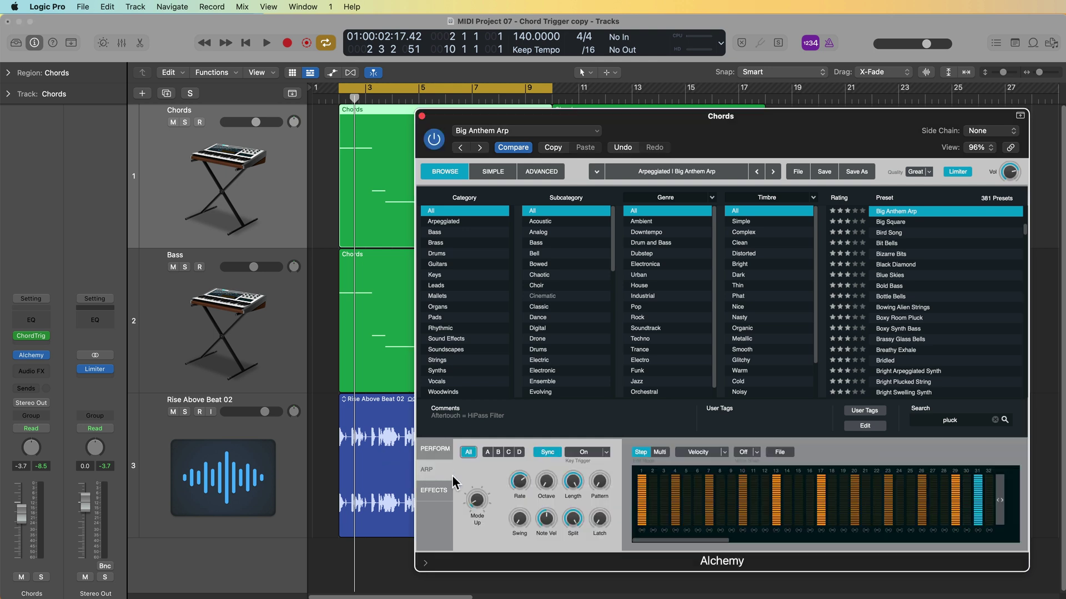
left_click(425, 448)
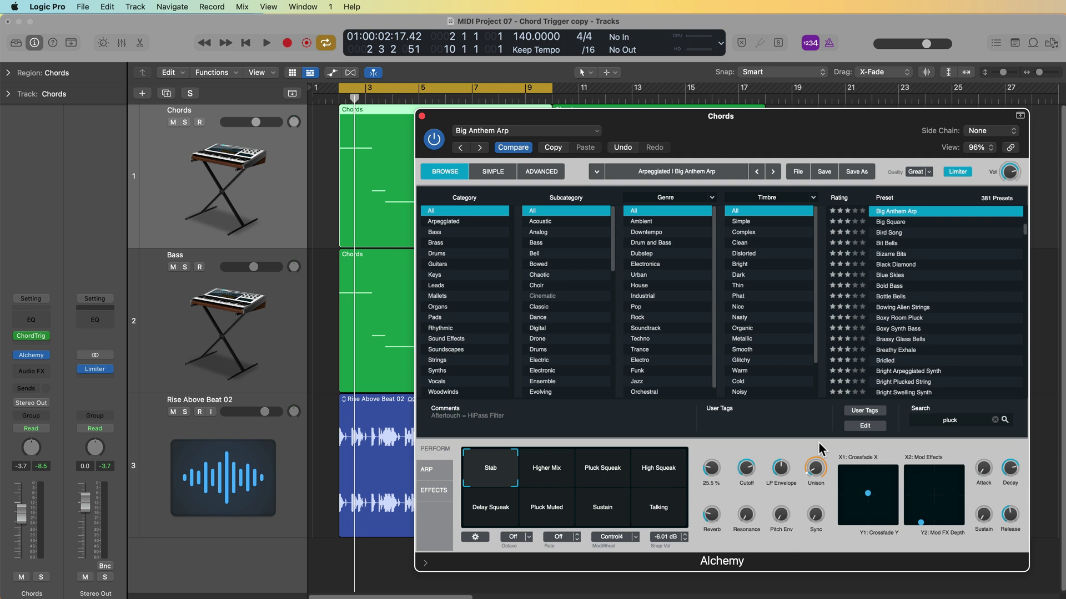
Load the 70s Analog Synth Lead preset from Alchemy's presets filtered by "lead", view its advanced settings and close Alchemy
mouse_move(782, 516)
left_click(975, 420)
type("lead")
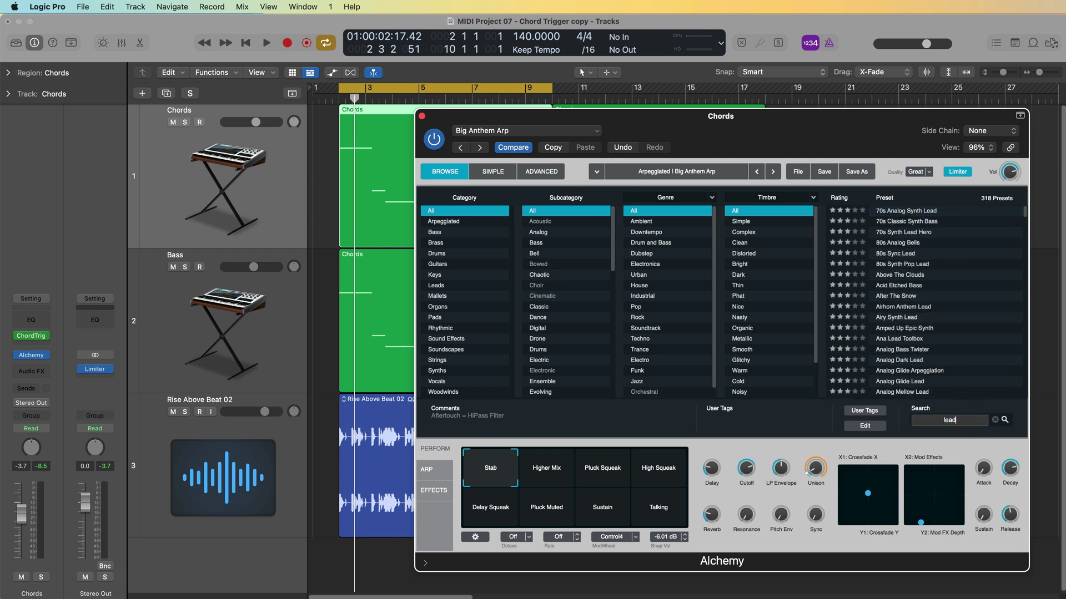
left_click(914, 212)
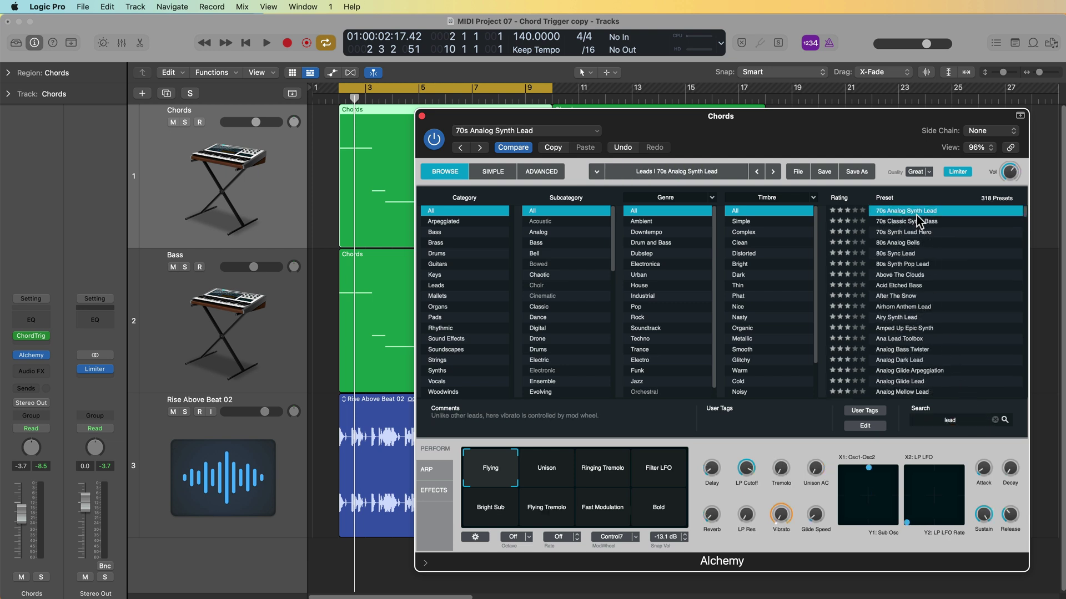
left_click(541, 172)
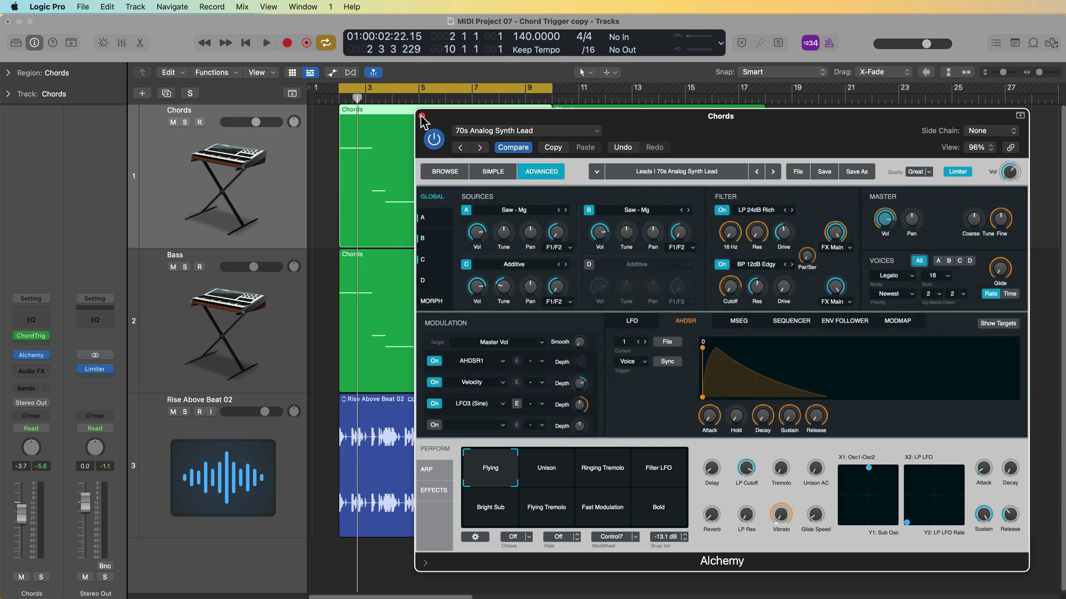
left_click(421, 116)
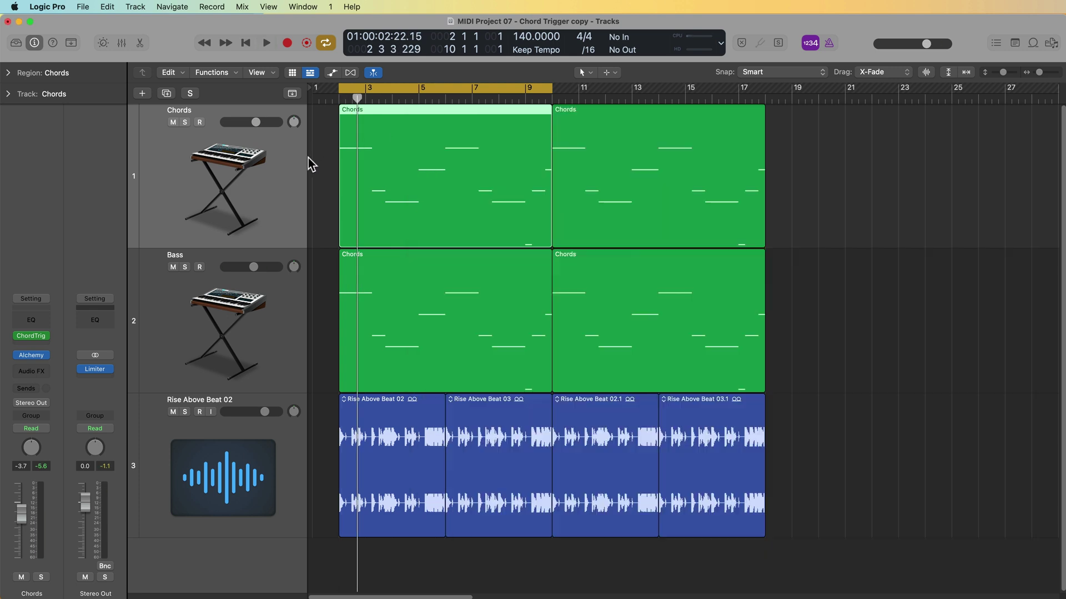
Insert an Arpeggiator after the Chord Trigger on the Chords track, with up/down note order and variation 2
left_click(48, 339)
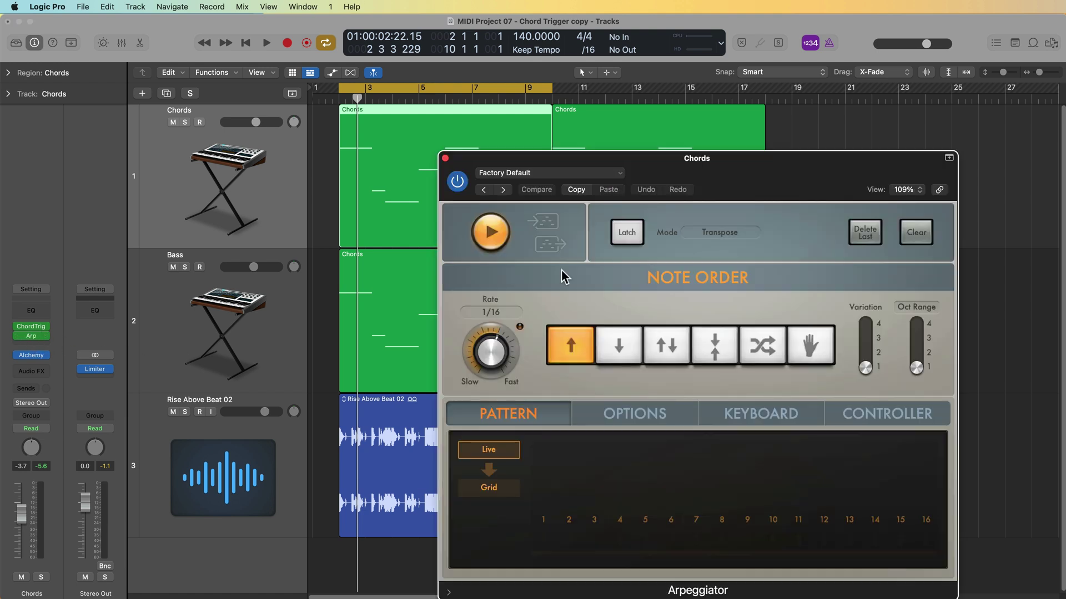
left_click_drag(730, 168, 723, 129)
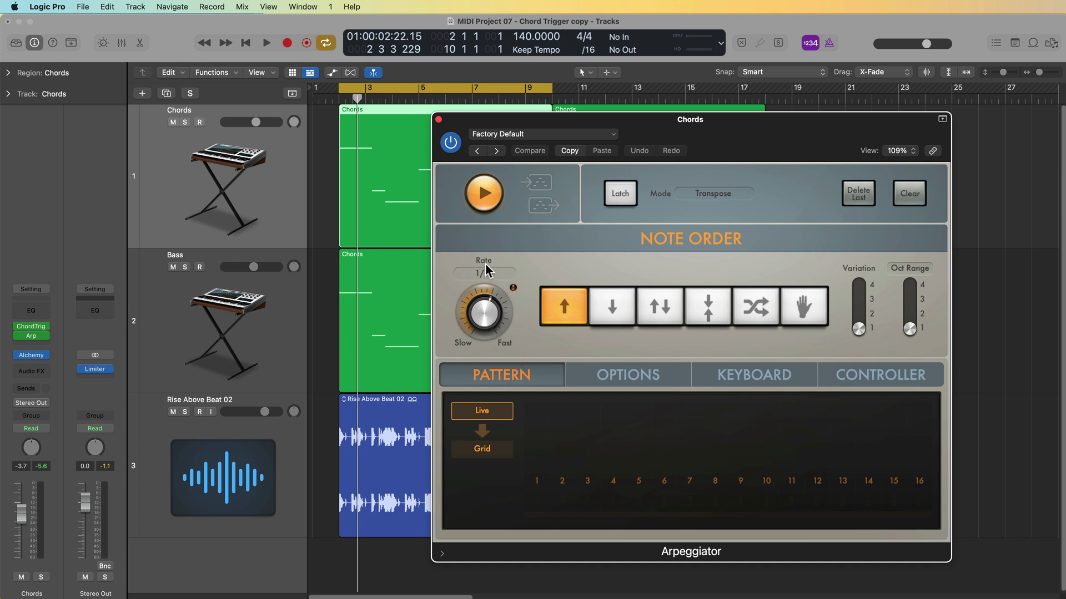
left_click(646, 321)
left_click_drag(855, 333, 858, 315)
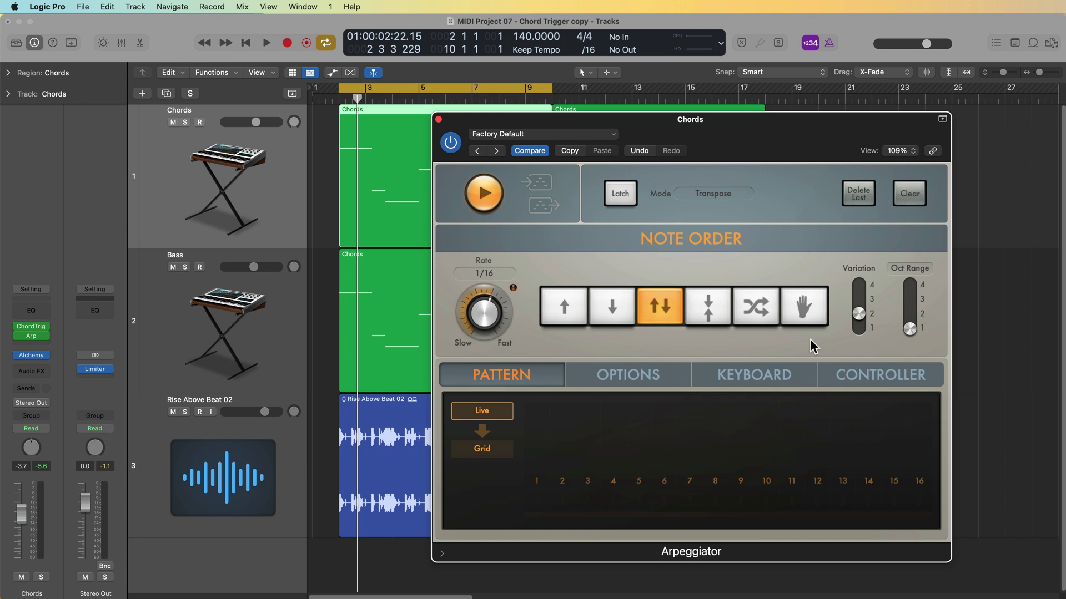
Set the Arpeggiator's note length to 38% while the project plays
key("space")
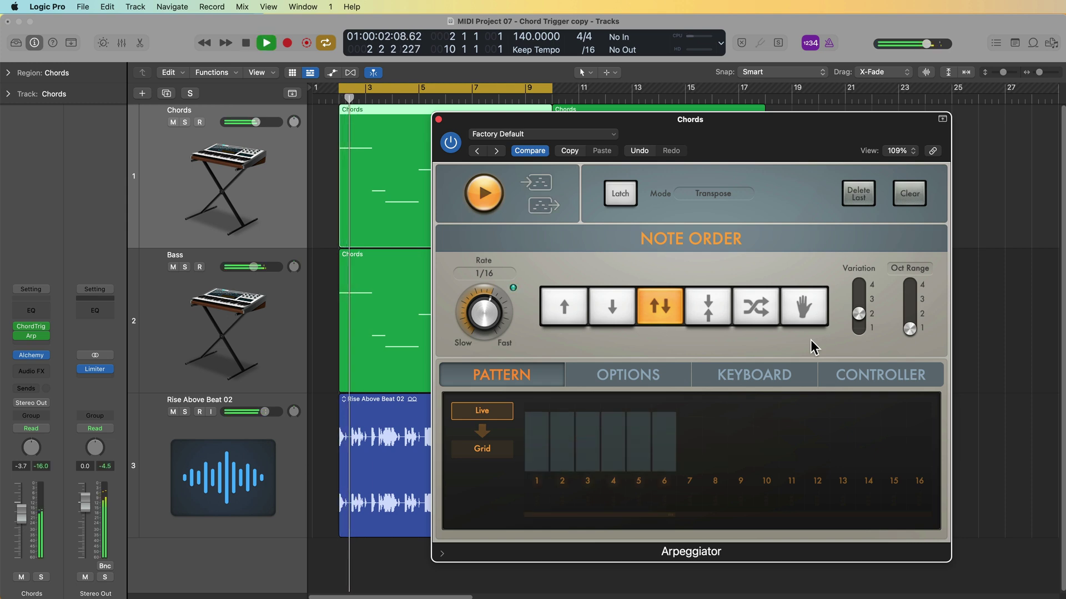
left_click(601, 381)
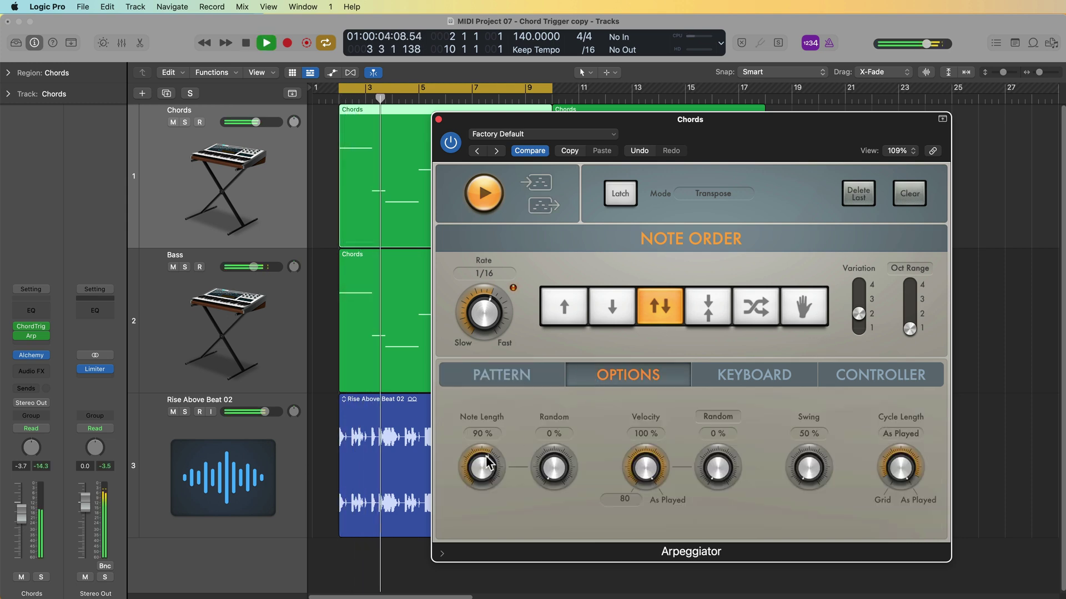
left_click_drag(480, 497, 479, 502)
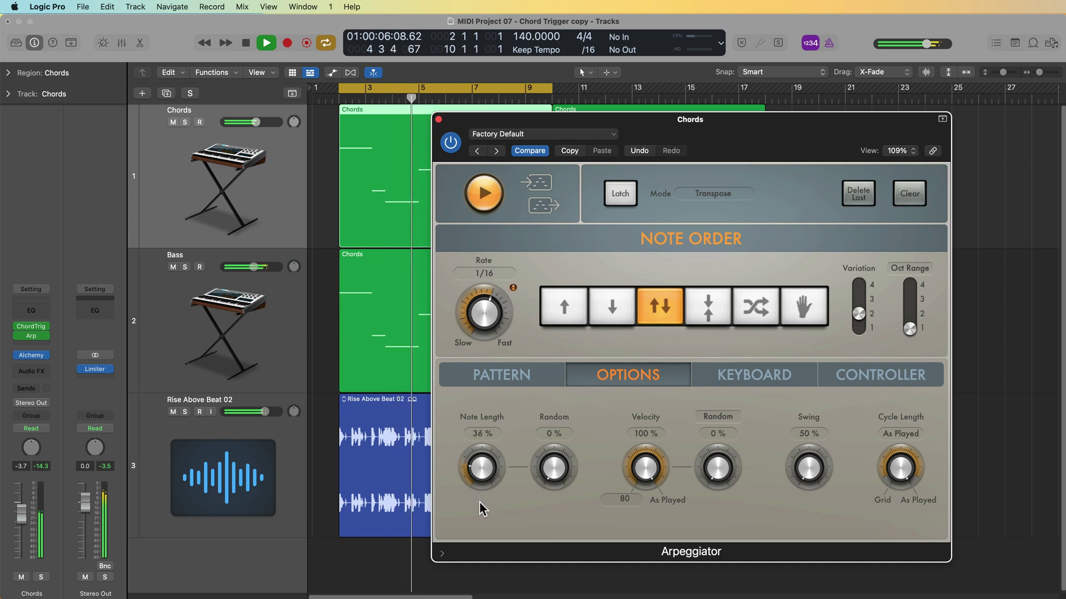
left_click(542, 376)
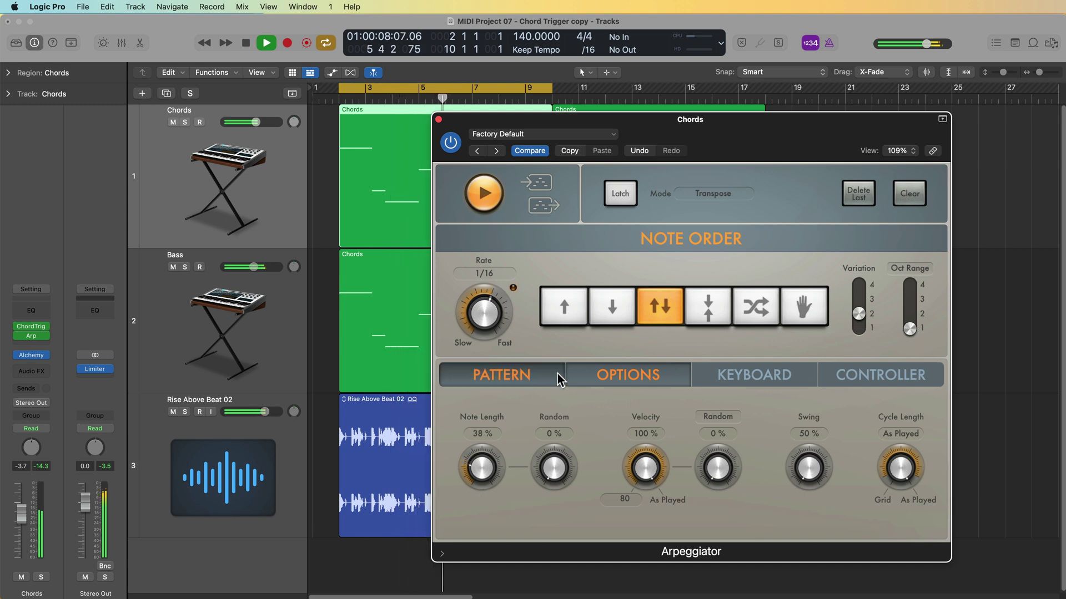
Close the Arpeggiator and set the cycle range to bars 2 to 18, spanning all Chords and Bass track regions
left_click(438, 120)
left_click_drag(862, 194, 521, 314)
key("super+u")
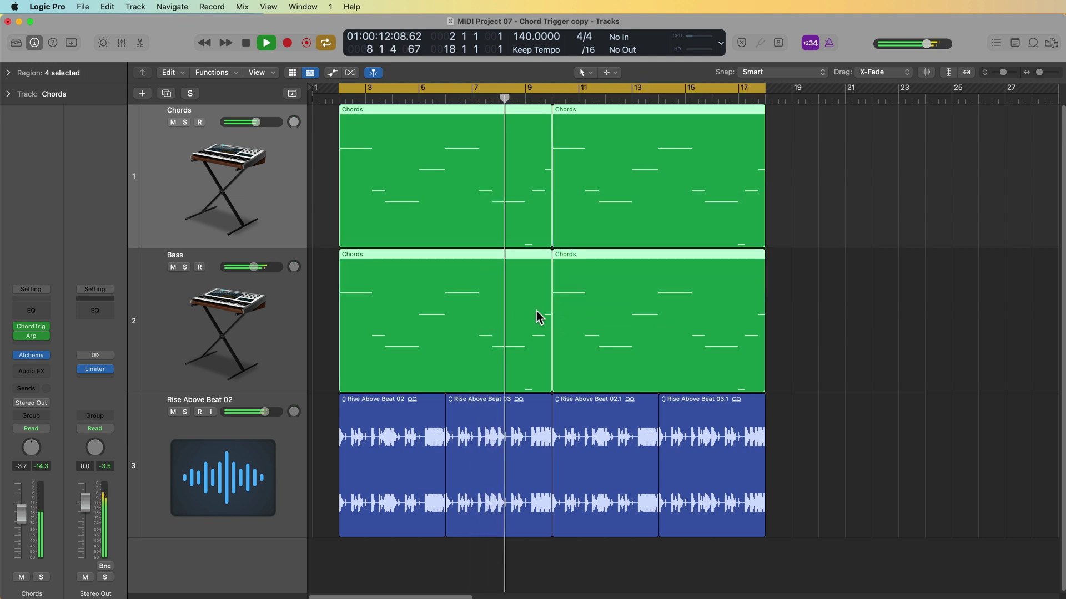
left_click(990, 321)
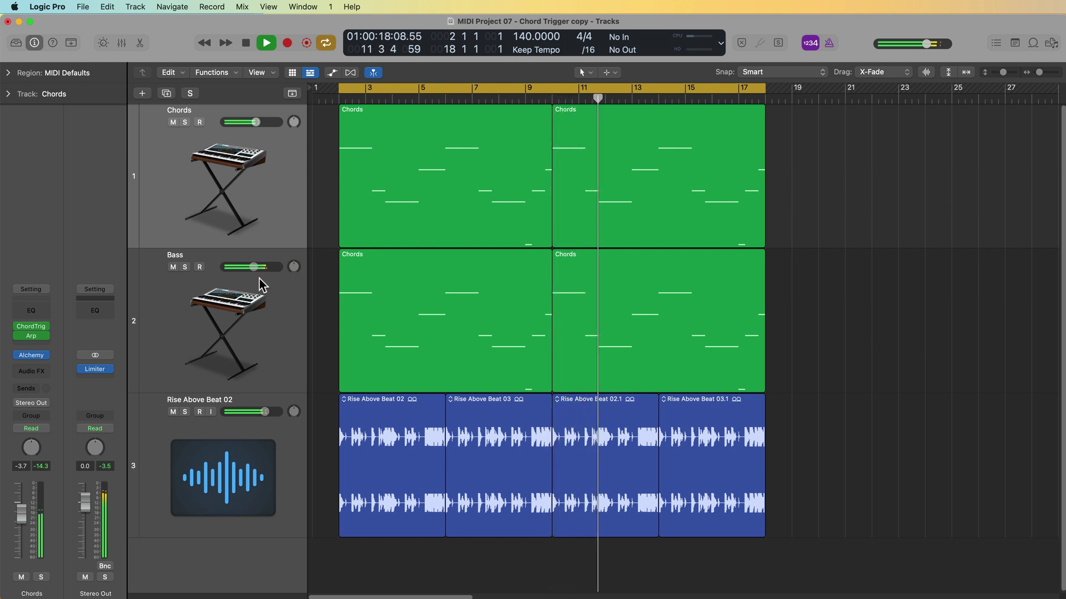
Open the Chords track's Chord Trigger and Arpeggiator side by side, watch them during playback, and stop playback
left_click(32, 336)
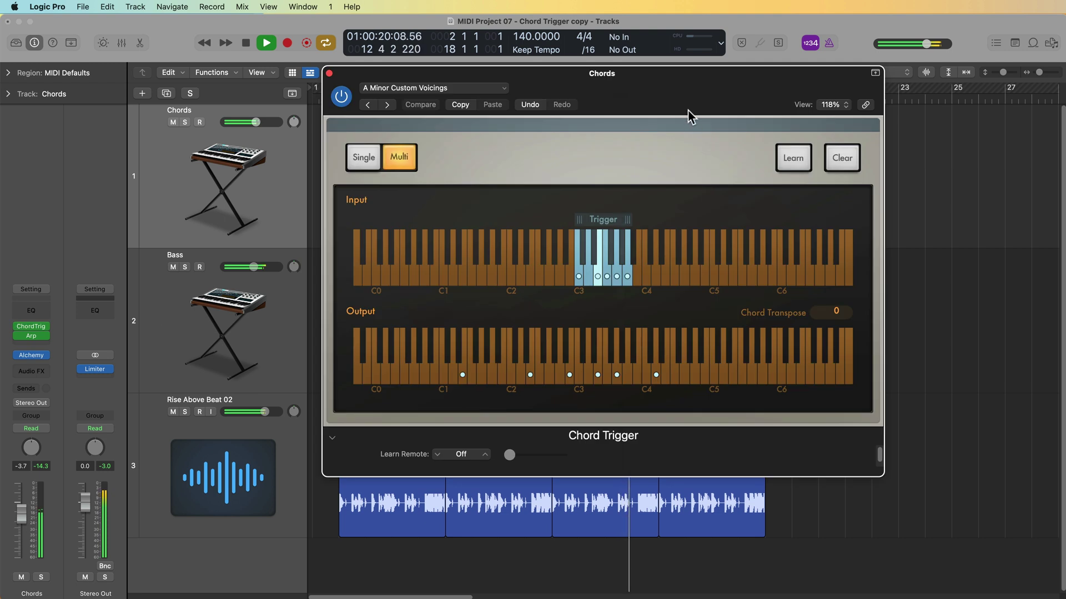
left_click_drag(699, 75, 863, 50)
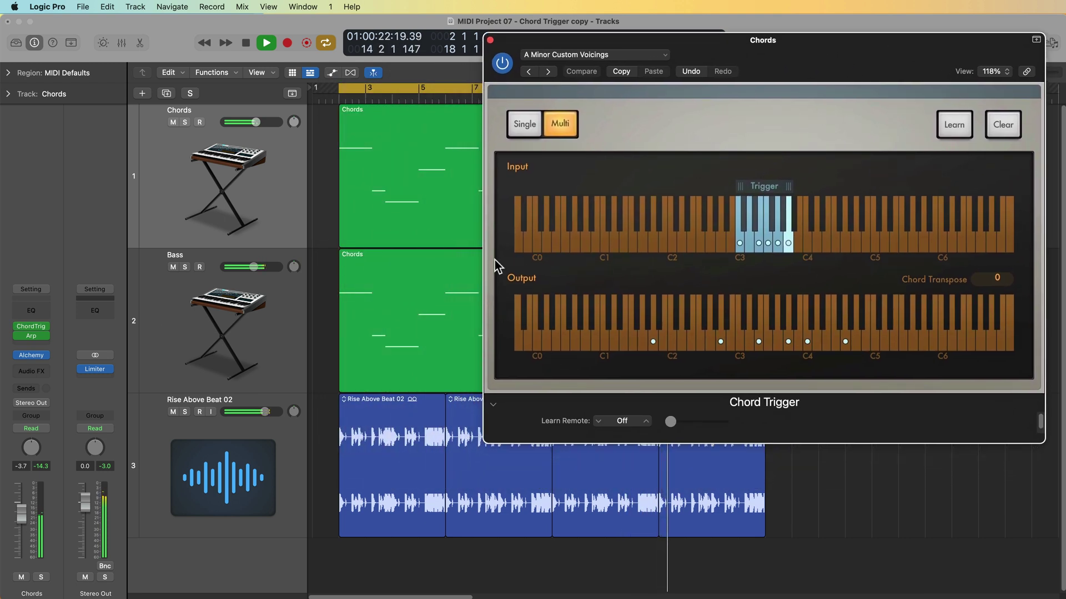
left_click(33, 336)
left_click_drag(844, 142, 436, 131)
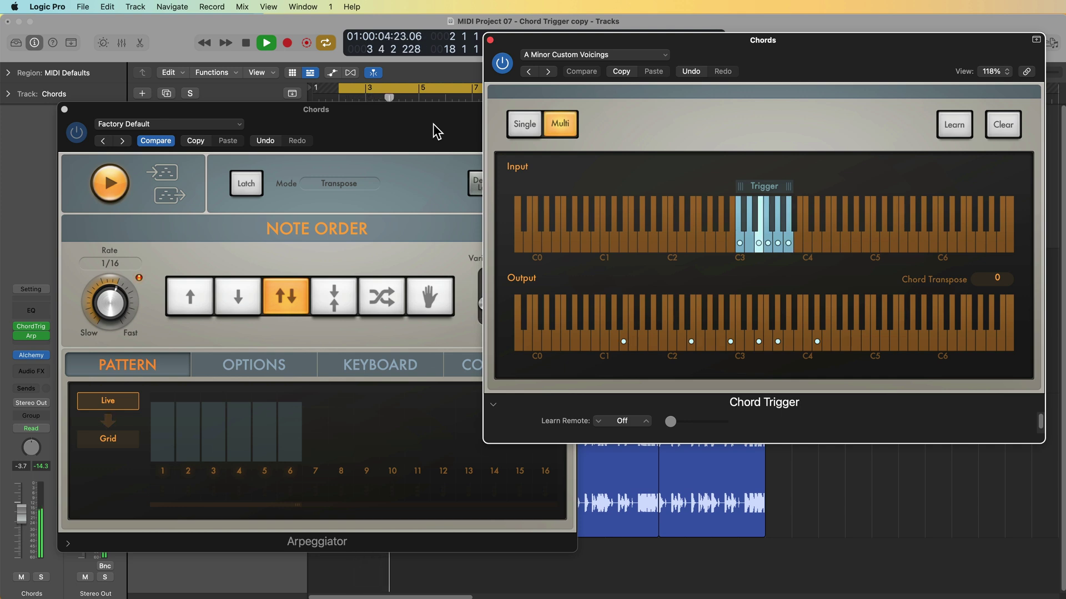
key("space")
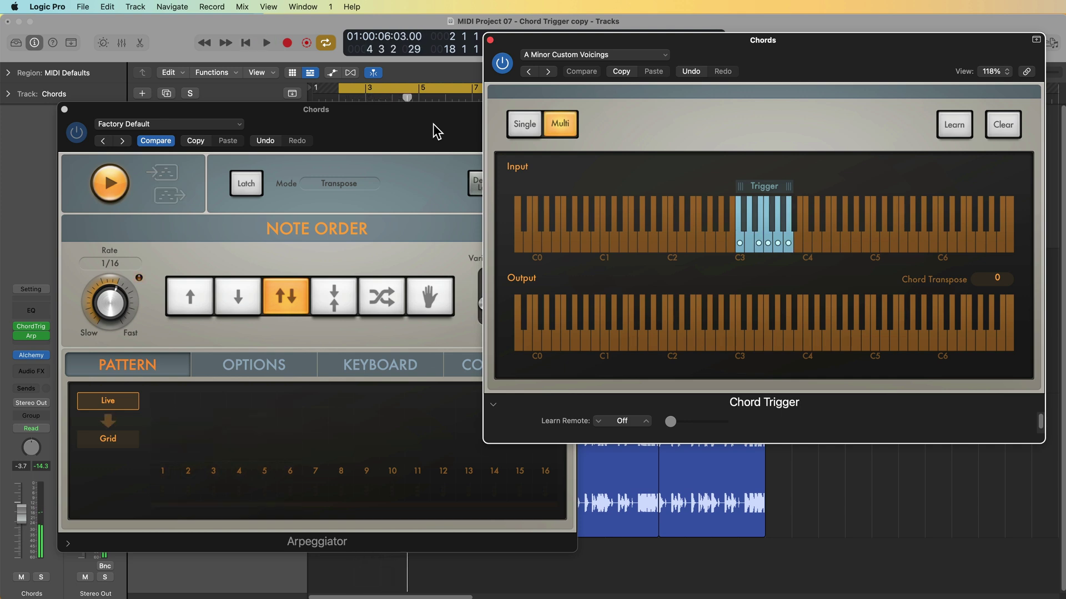